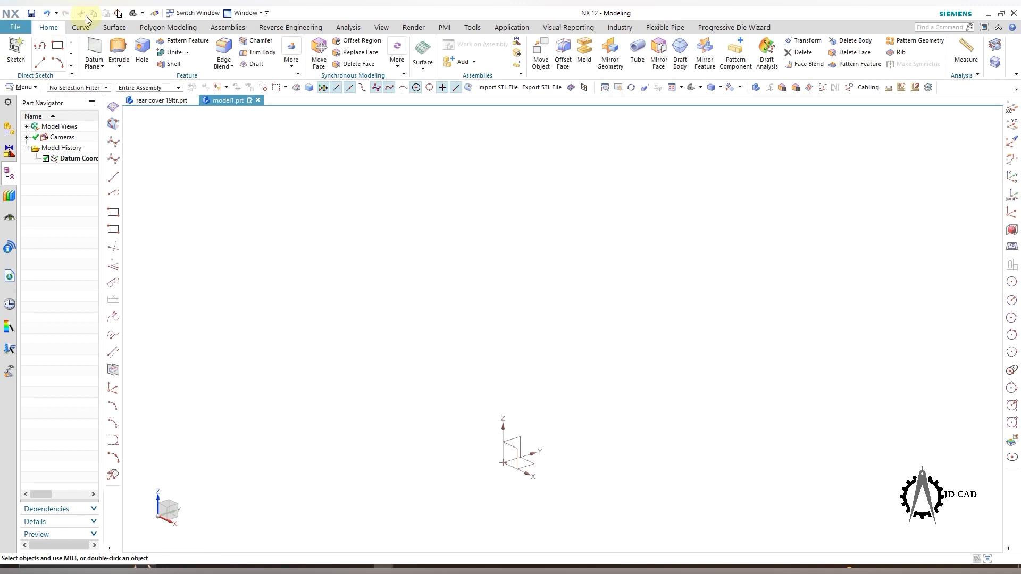
Step: Start a helix along a vector at the origin and set its constant diameter to 20 mm
left_click(86, 30)
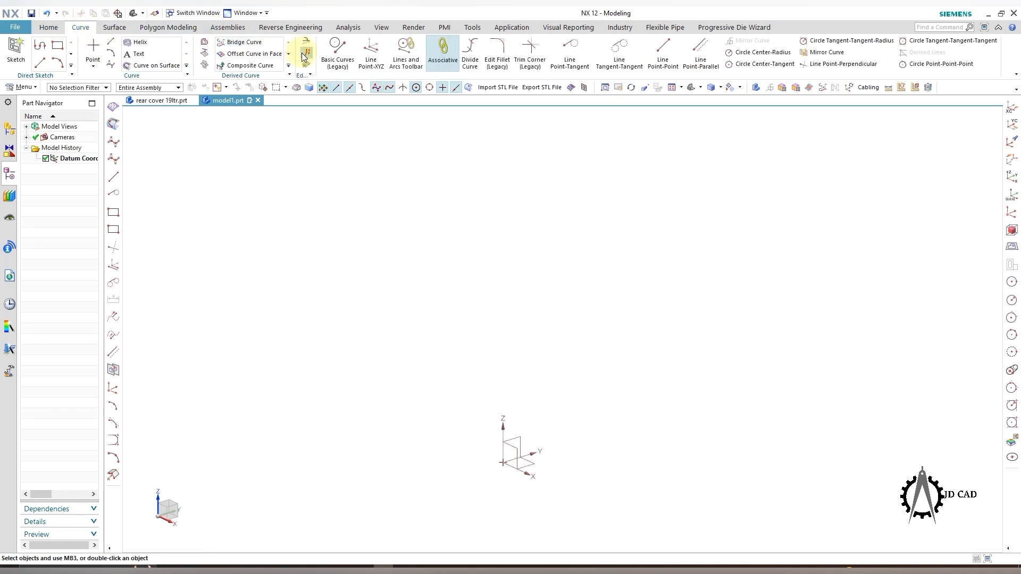
left_click(141, 43)
middle_click_drag(566, 386, 606, 353)
left_click(261, 247)
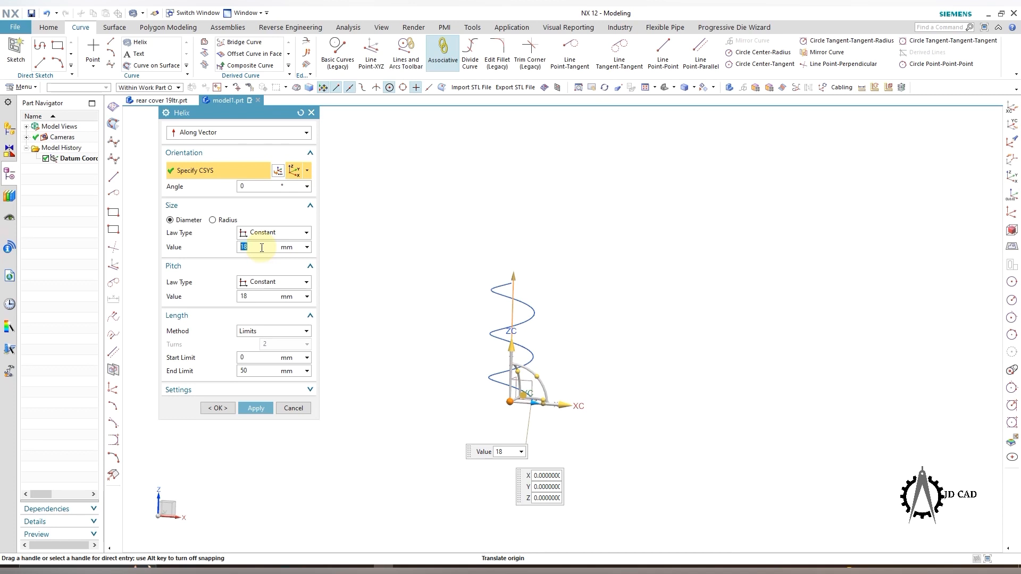
type("20")
key("Return")
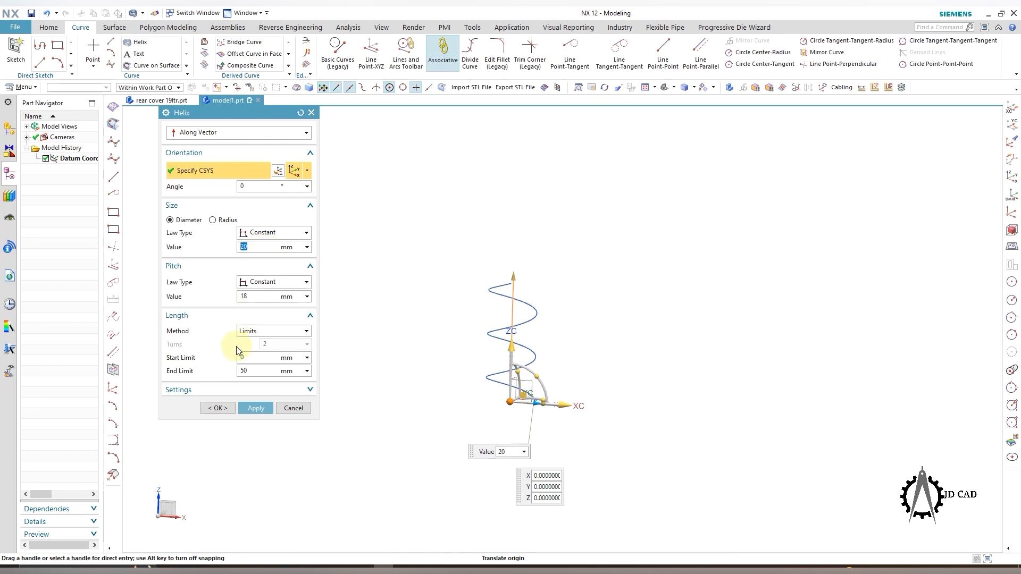
Step: Create the helix with a constant 18 mm pitch and limits from 0 to 50 mm
left_click(254, 371)
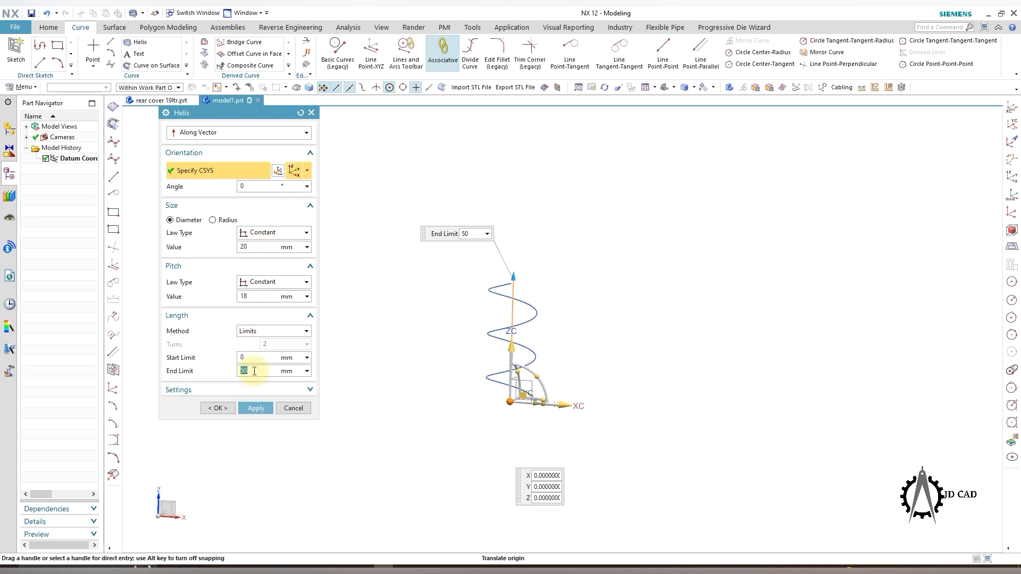
left_click(256, 299)
type("15")
key("Return")
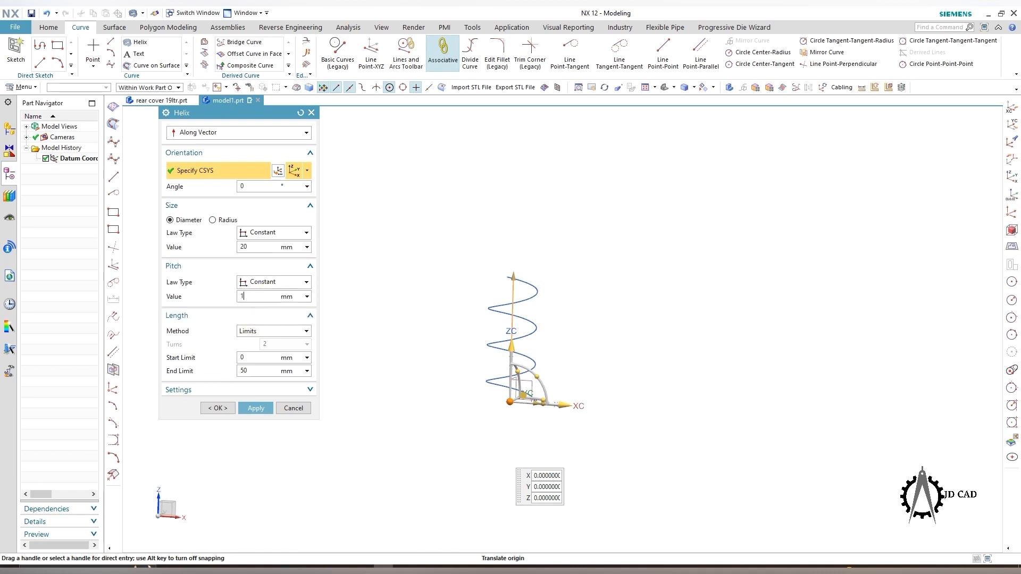
left_click(256, 370)
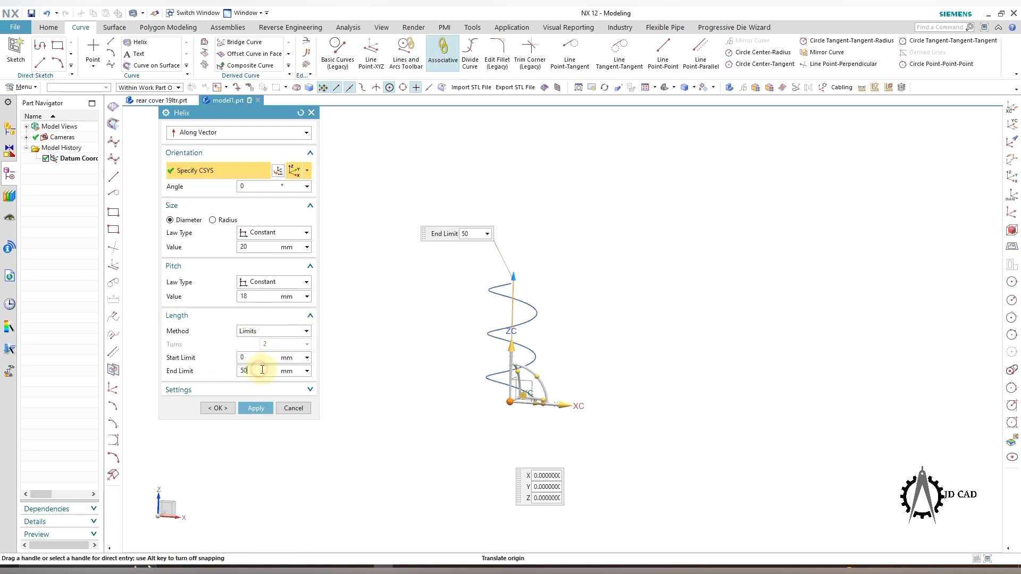
left_click(266, 411)
key("Escape")
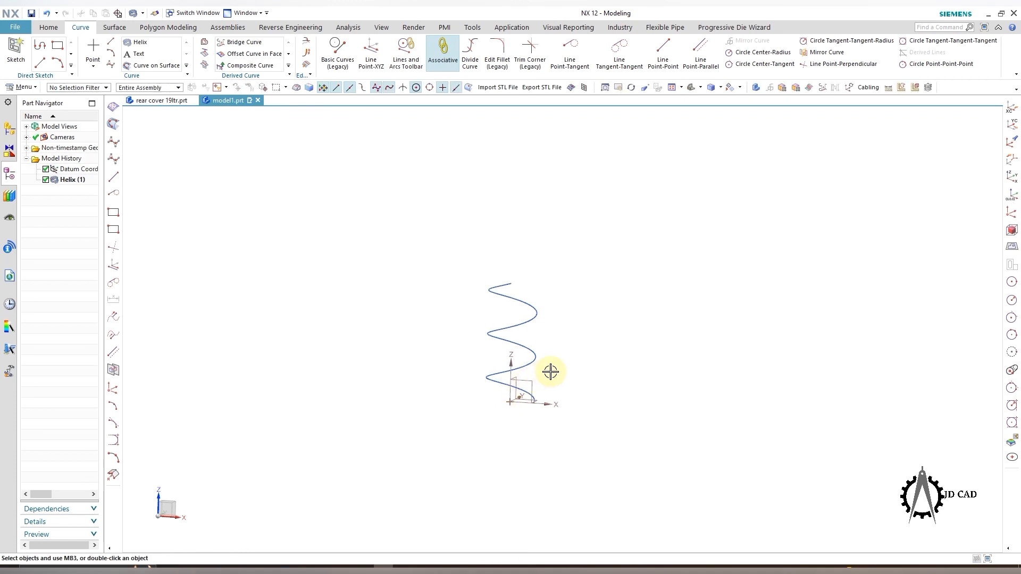
Step: Draw a line about 15 mm long in the X direction from the helix's upper end
middle_click_drag(553, 373, 677, 313)
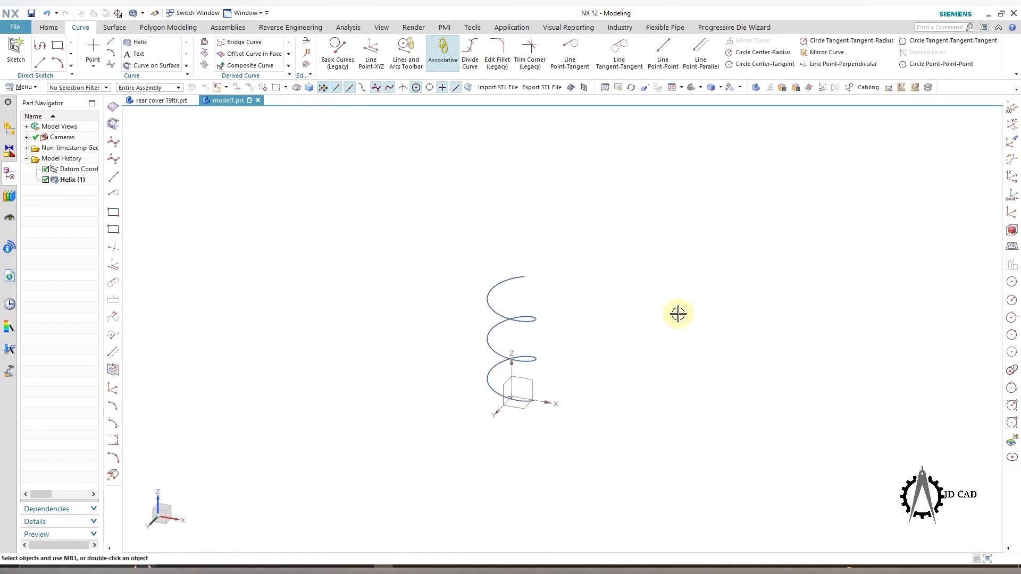
key("F8")
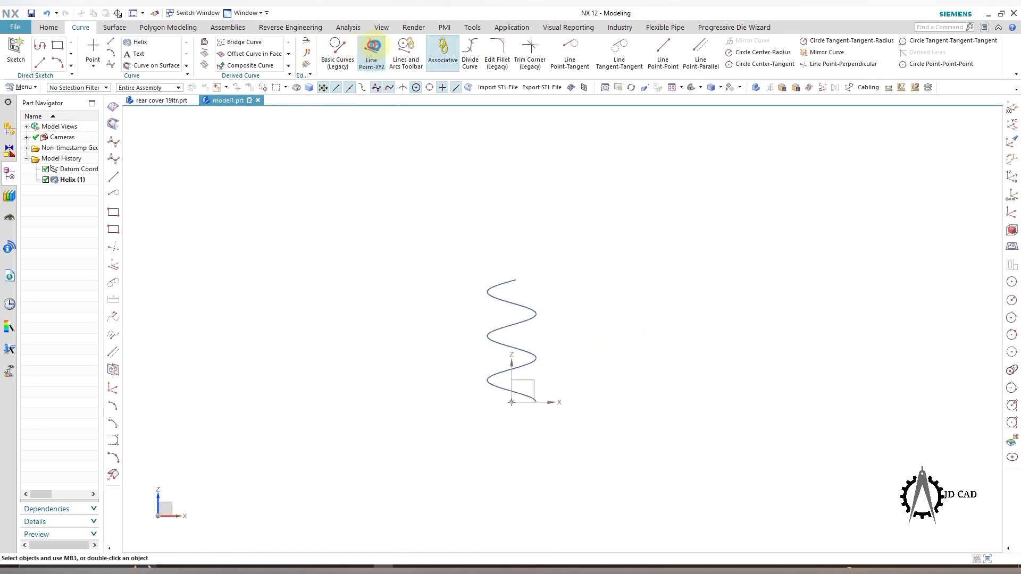
left_click(371, 50)
left_click(516, 280)
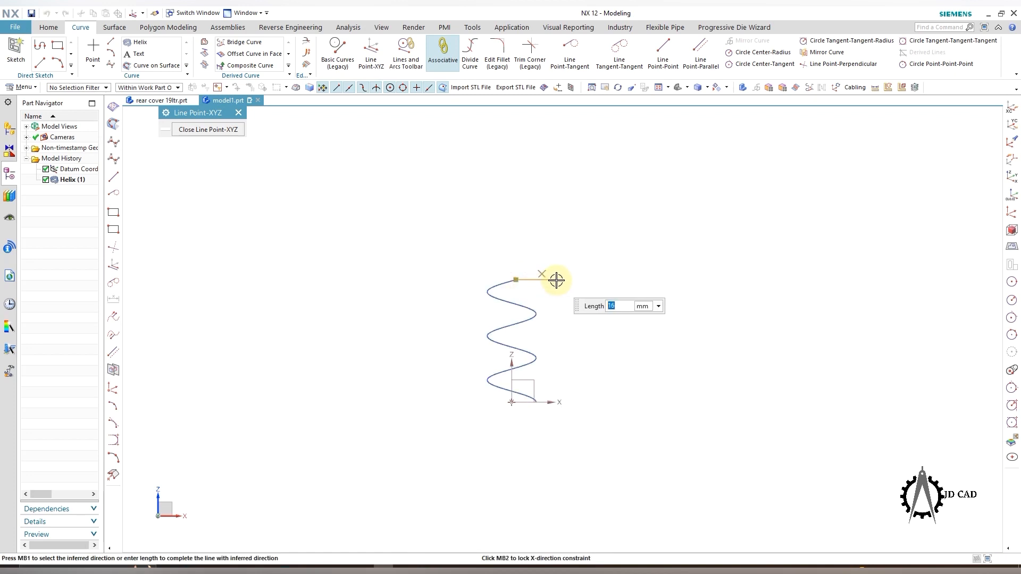
key("Return")
key("Escape")
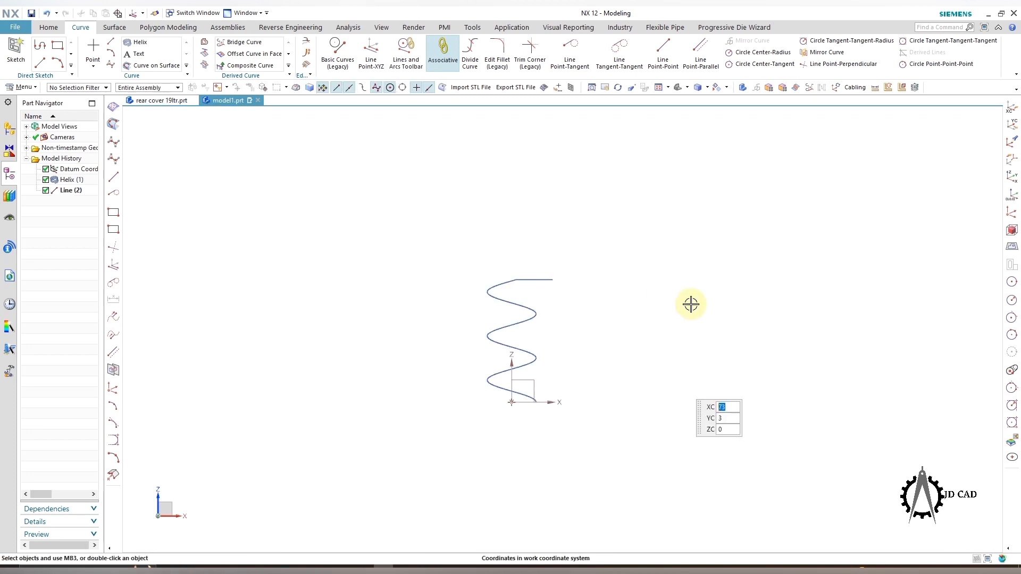
scroll(561, 280, "up", 3)
scroll(522, 263, "down", 3)
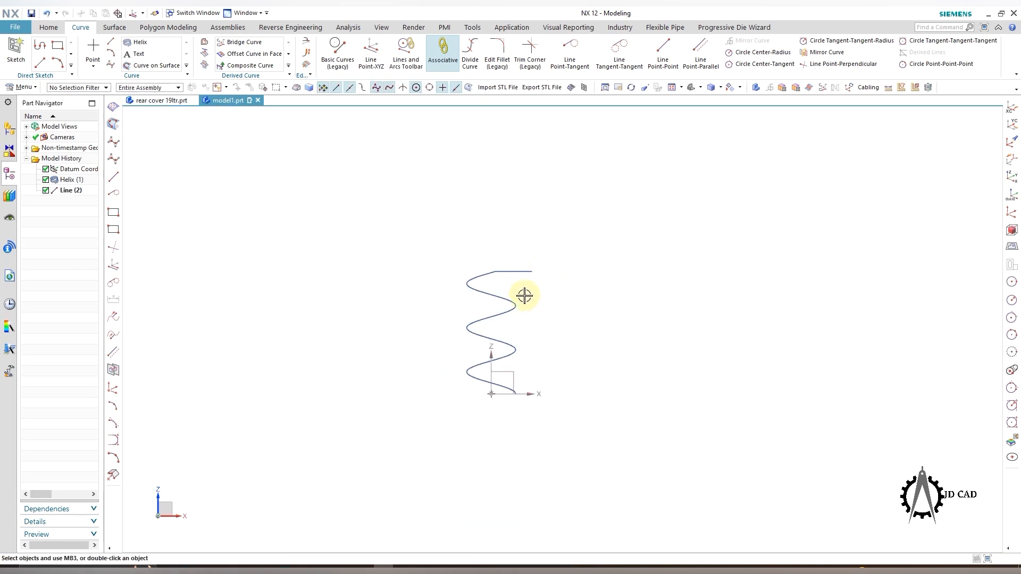
Step: Draw a 15 mm line downward along Z from the helix's lower end point
left_click(369, 54)
scroll(520, 389, "up", 3)
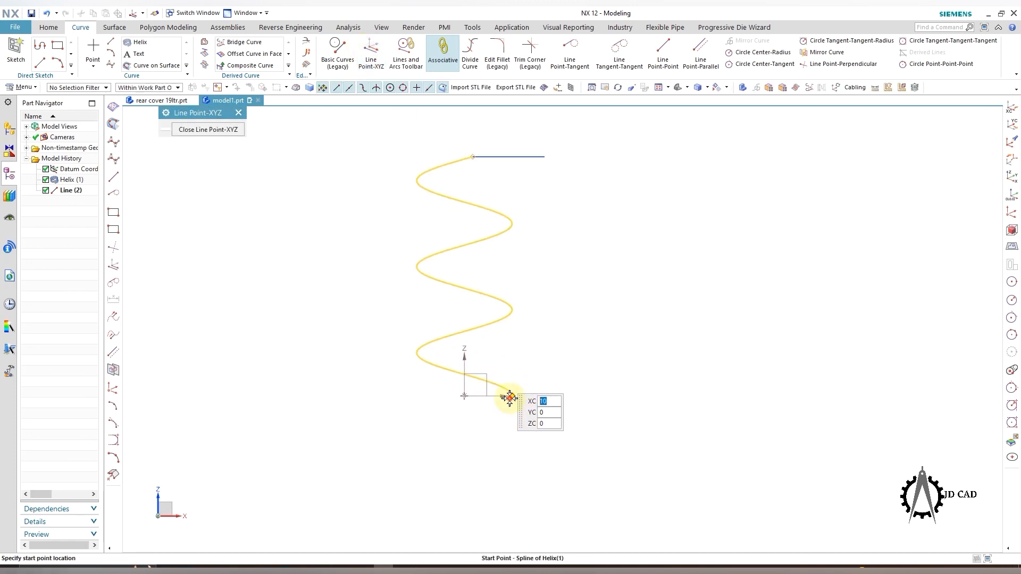
left_click(513, 396)
type("-1")
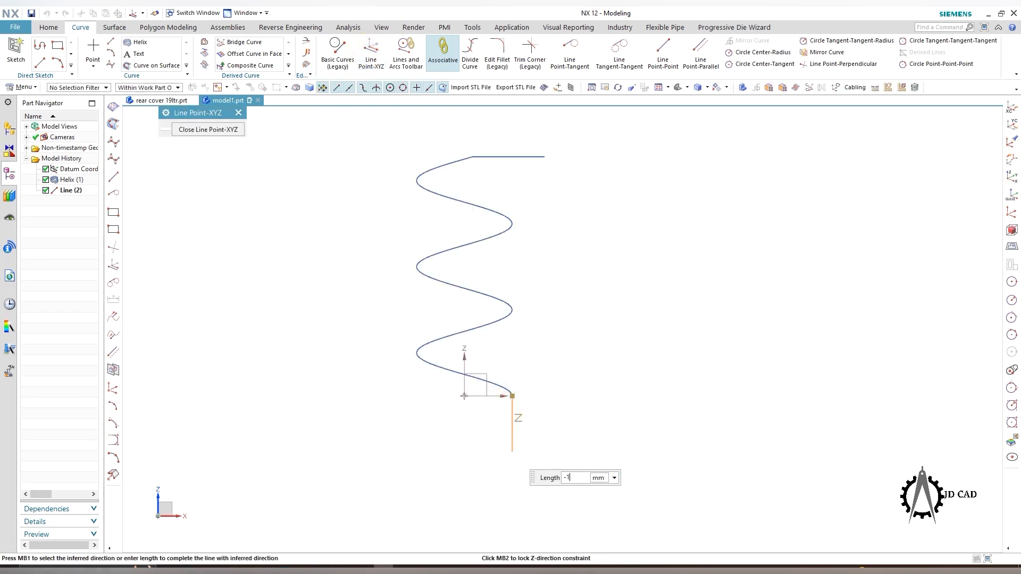
type("5")
key("Return")
key("Escape")
scroll(554, 266, "up", 1)
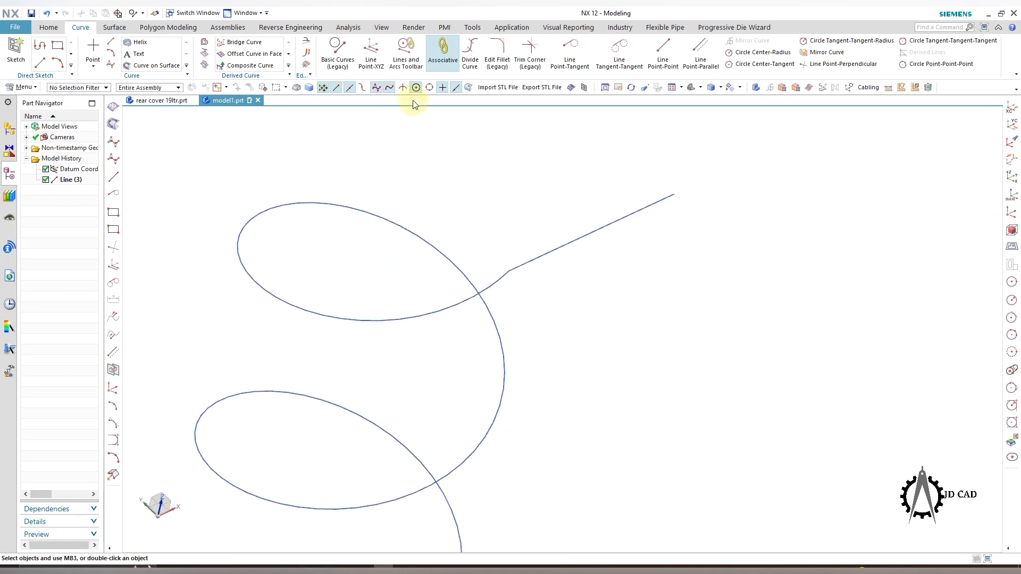
Step: Fillet the upper line and the helix with a radius of 6 mm, trimming both curves
left_click(337, 53)
left_click(251, 136)
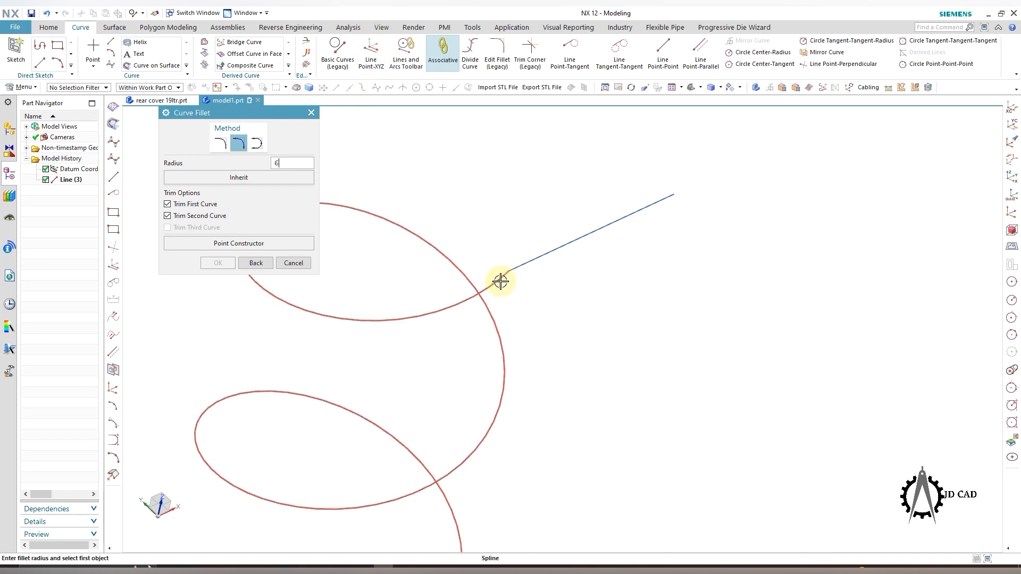
left_click(526, 265)
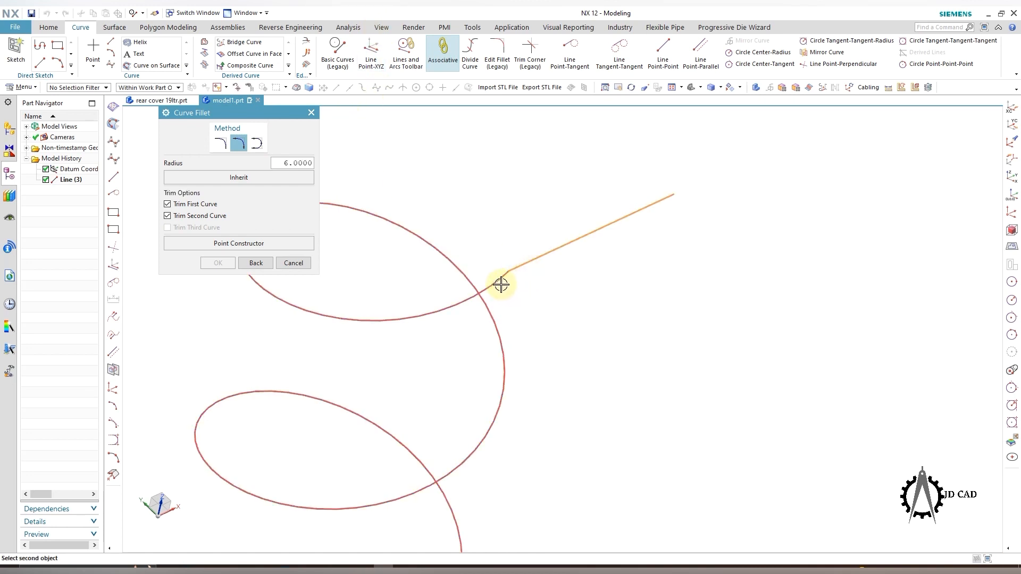
left_click(500, 285)
left_click(537, 323)
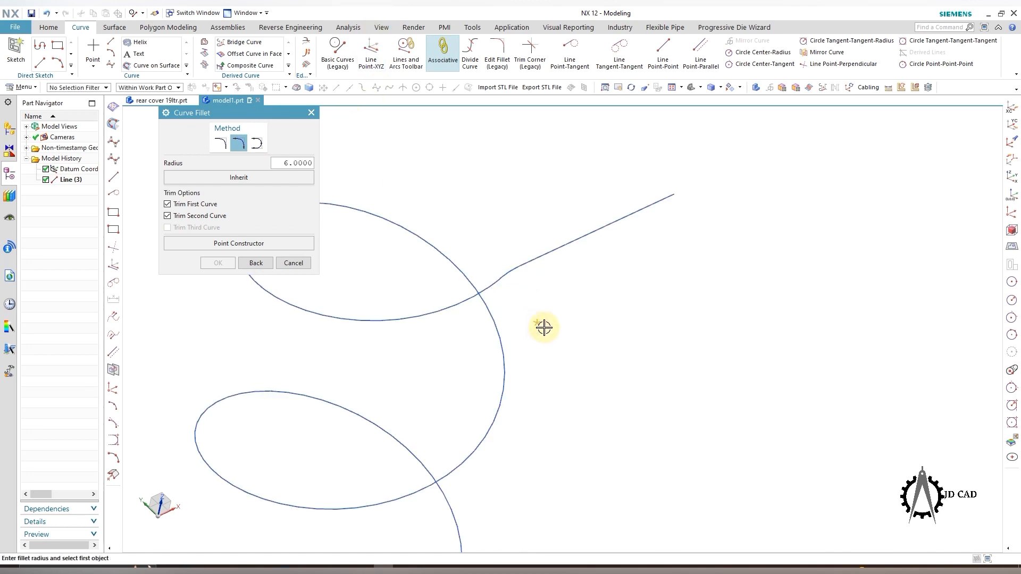
Step: Fillet the lower vertical line and the helix's bottom end with a 6 mm radius, trimming both curves
scroll(495, 250, "up", 2)
scroll(483, 194, "down", 5)
scroll(476, 304, "up", 6)
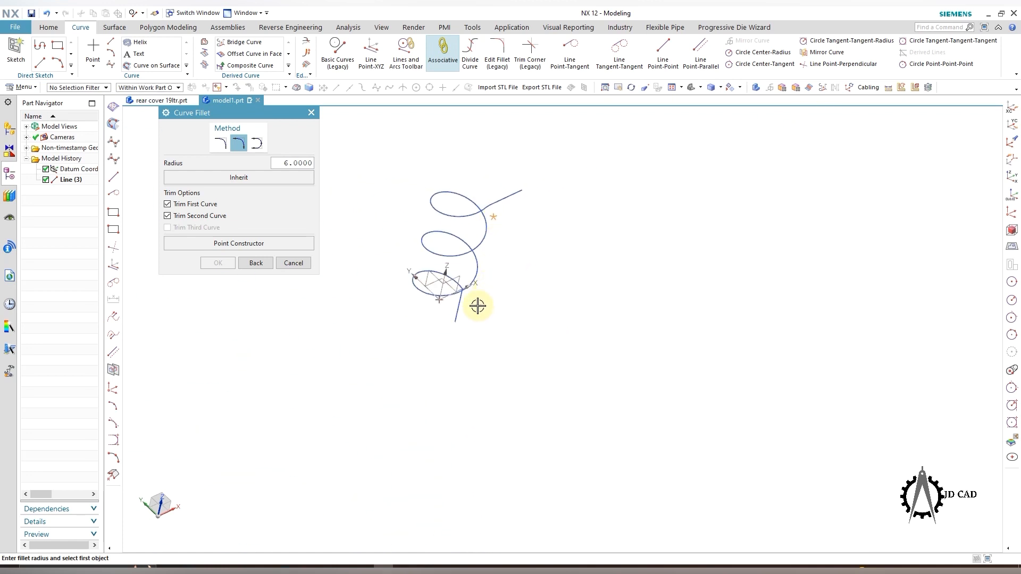
scroll(467, 288, "up", 3)
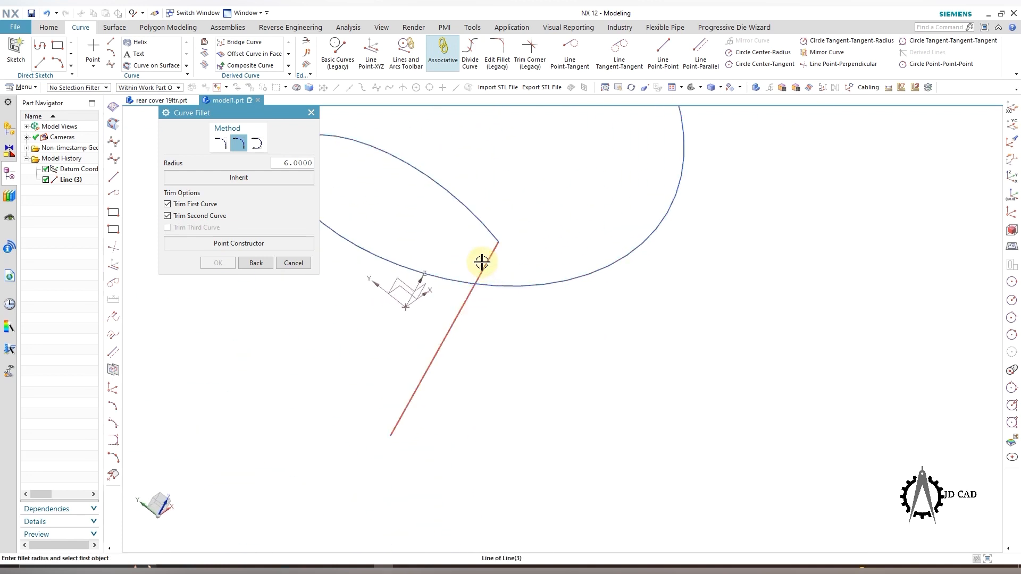
left_click(482, 263)
left_click(455, 312)
left_click(484, 230)
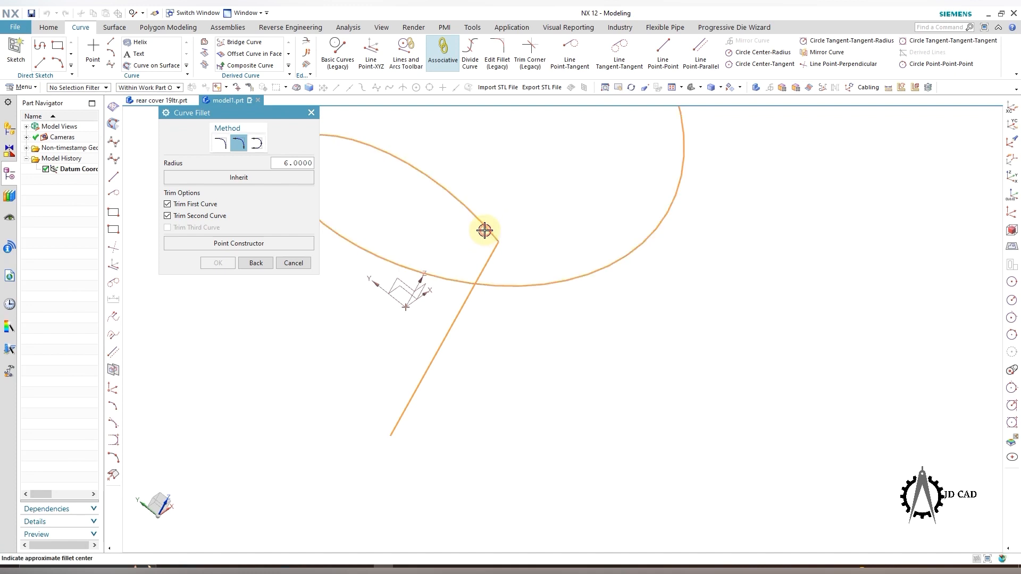
left_click(439, 250)
key("Escape")
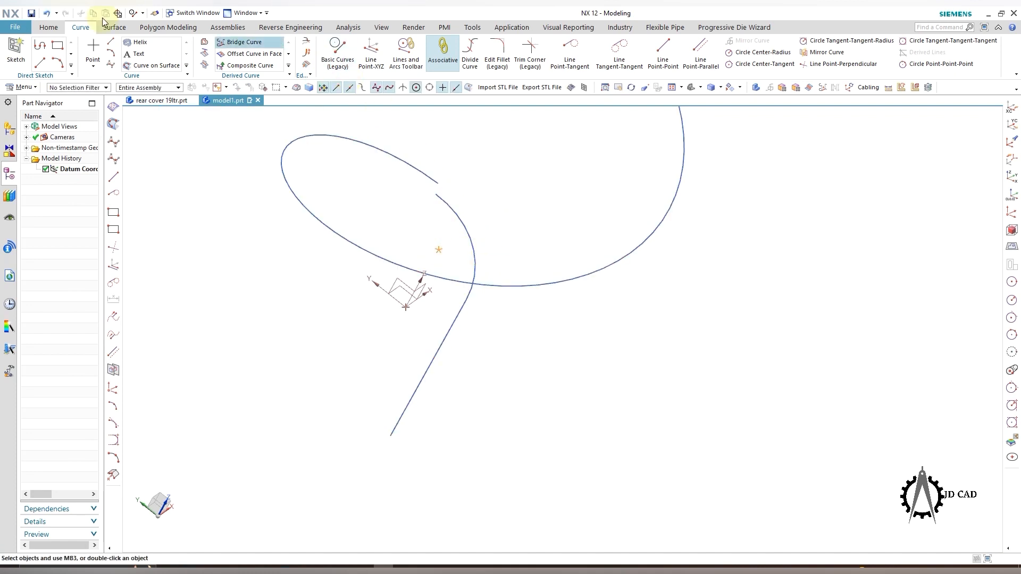
Step: Move the lower fillet arc and line point to point, from the arc's open end to the helix's trimmed end
left_click(37, 30)
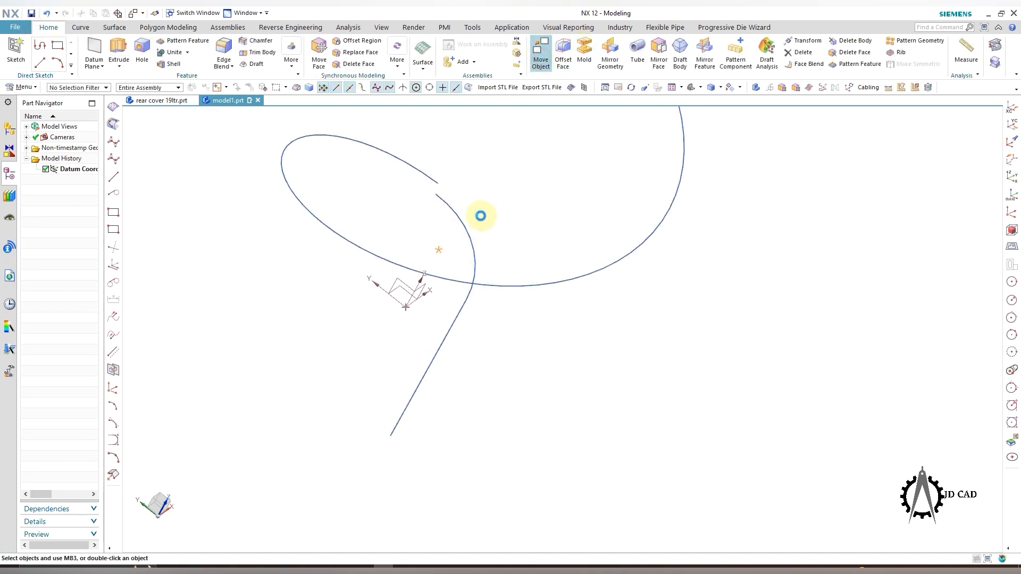
left_click(473, 256)
left_click(458, 314)
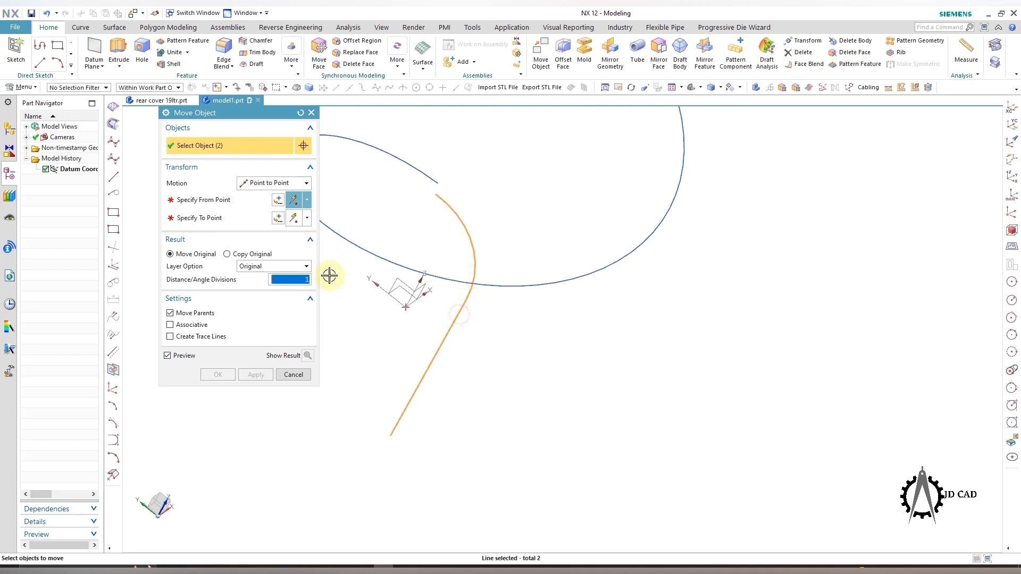
left_click(247, 202)
left_click(438, 193)
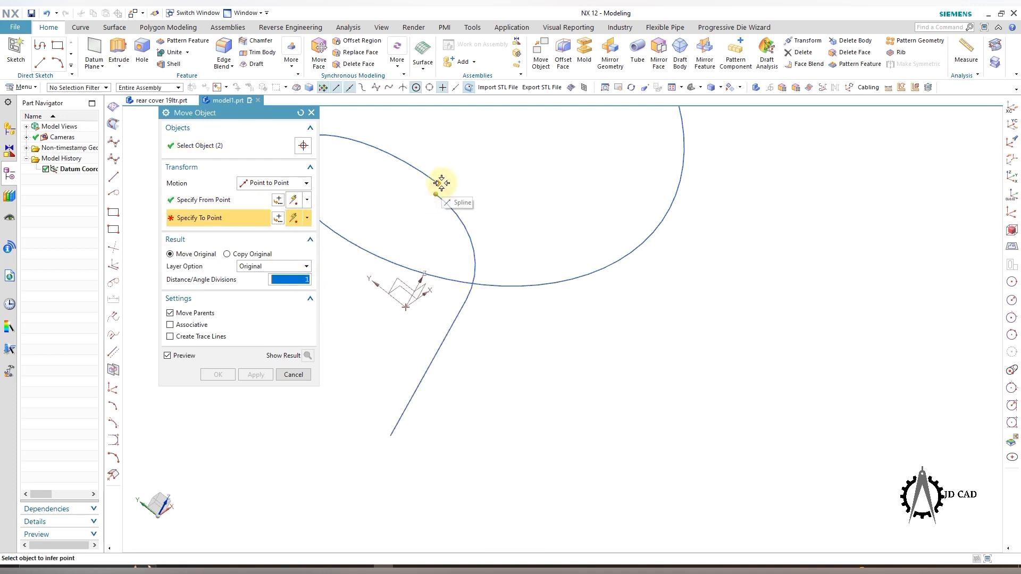
left_click(438, 184)
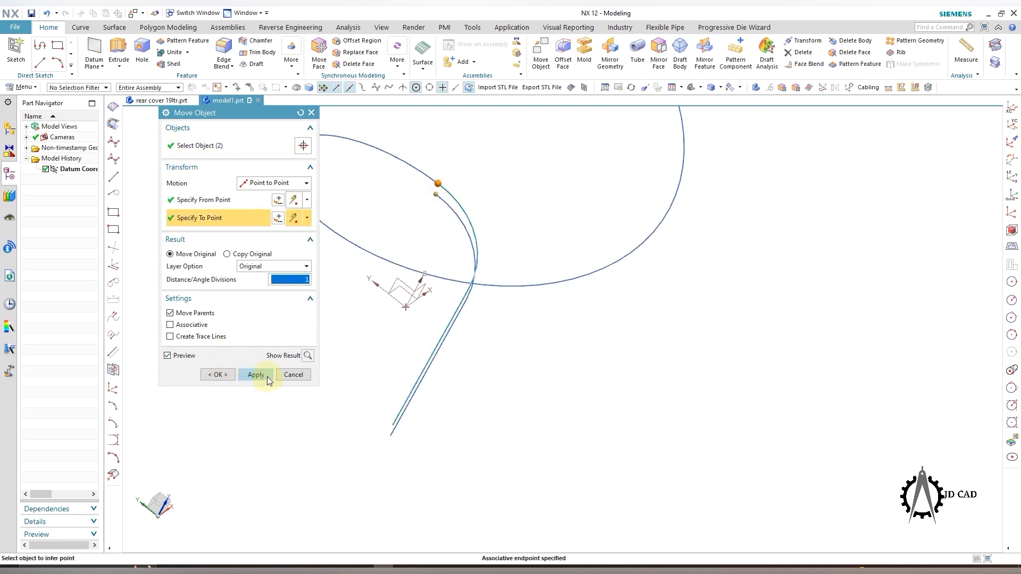
left_click(267, 377)
key("Escape")
Step: Move the upper fillet arc and line point to point, from the arc's open end to the helix's upper end
scroll(454, 321, "down", 9)
scroll(511, 250, "up", 4)
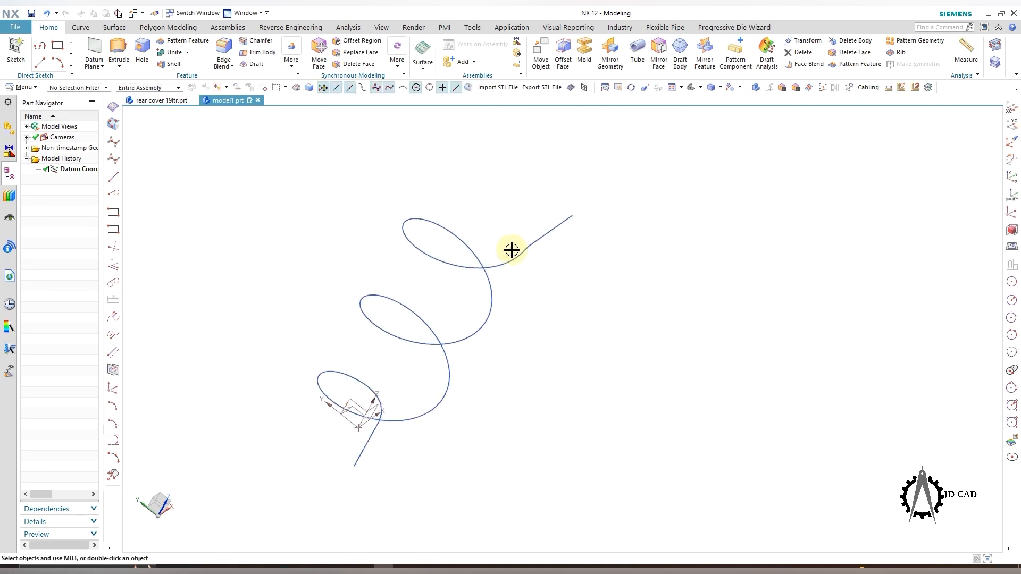
scroll(511, 250, "up", 3)
left_click(548, 230)
scroll(504, 234, "up", 4)
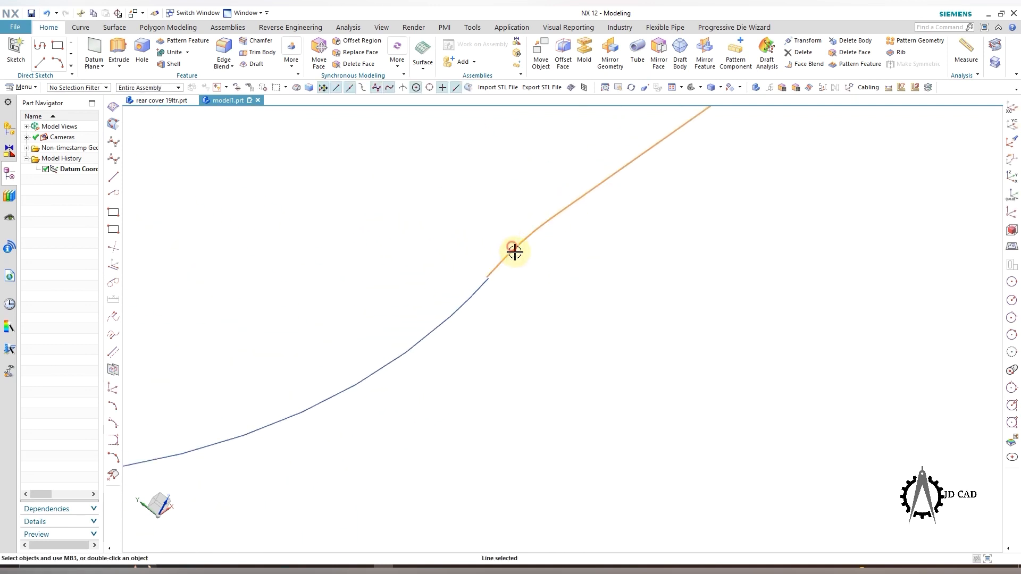
left_click(514, 252)
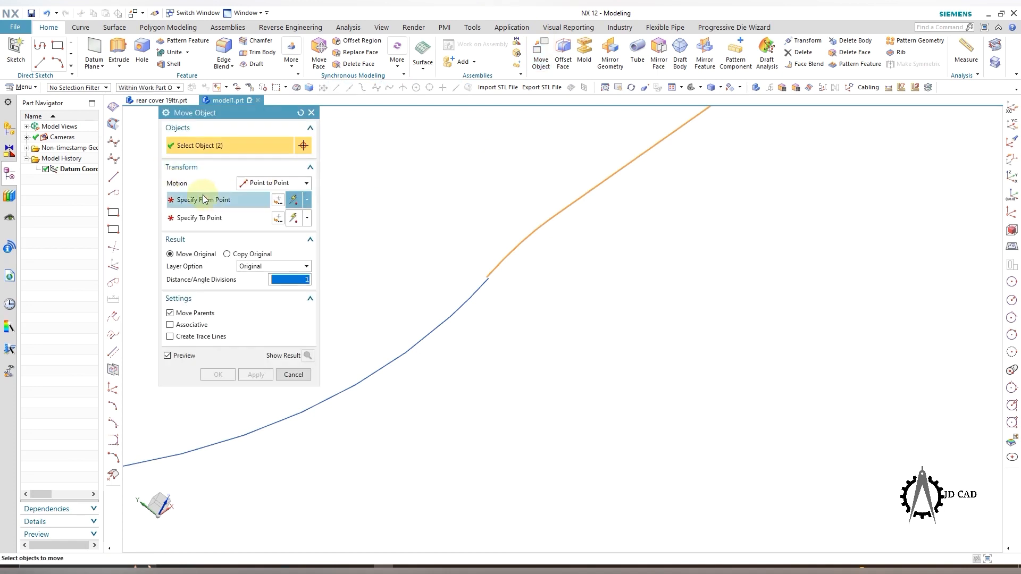
left_click(216, 200)
scroll(495, 292, "down", 2)
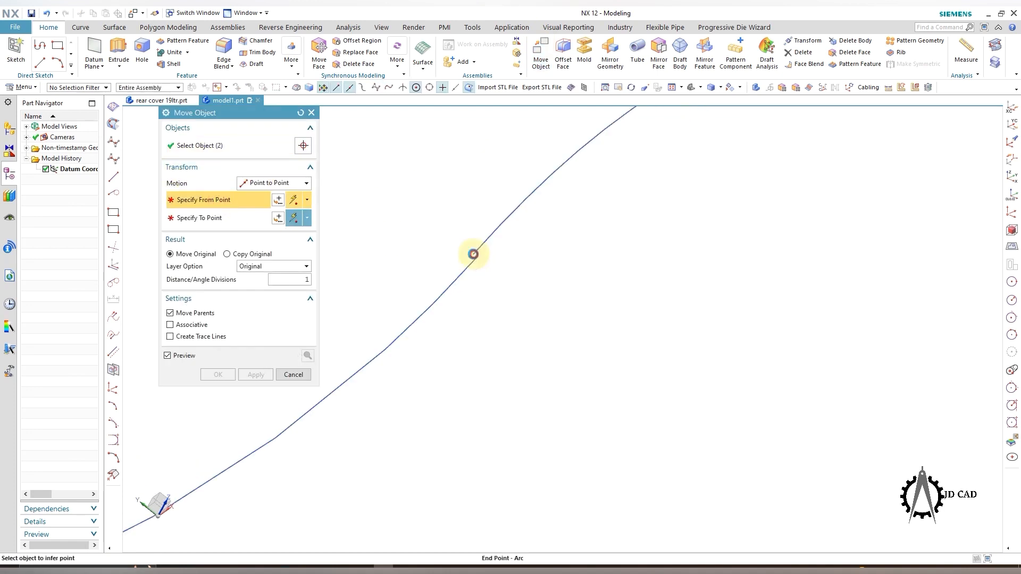
left_click(473, 254)
left_click(478, 256)
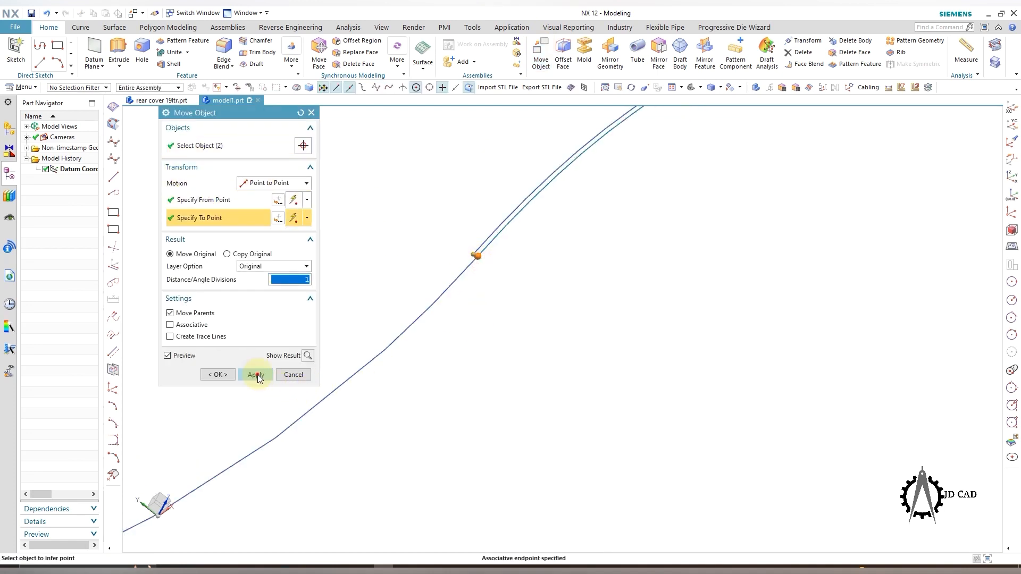
left_click(258, 375)
left_click(293, 376)
scroll(426, 290, "down", 12)
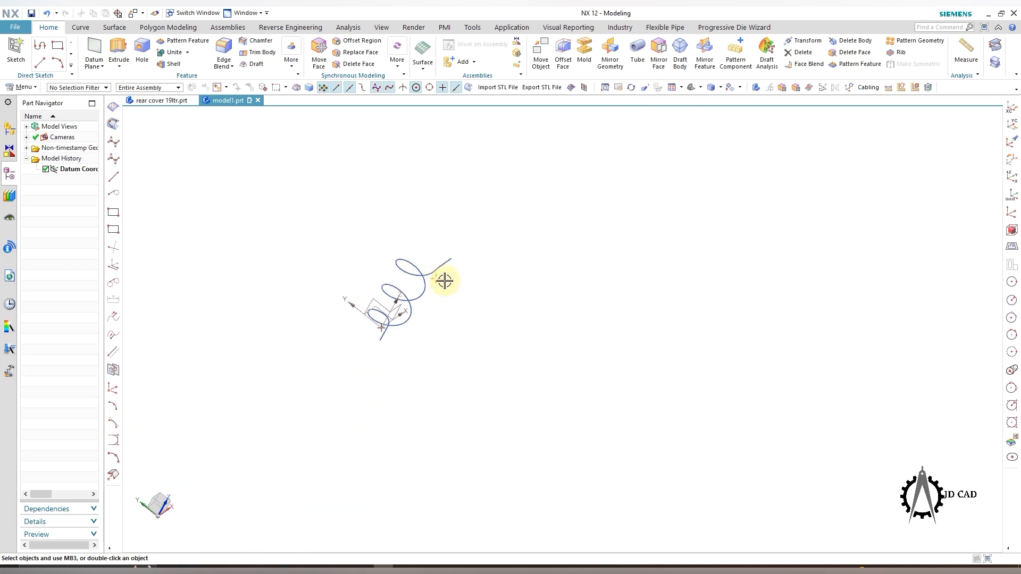
Step: Create a tube along the connected helix, arc and line curves with outer diameter 6 mm and inner diameter 5 mm
middle_click_drag(445, 280, 405, 234)
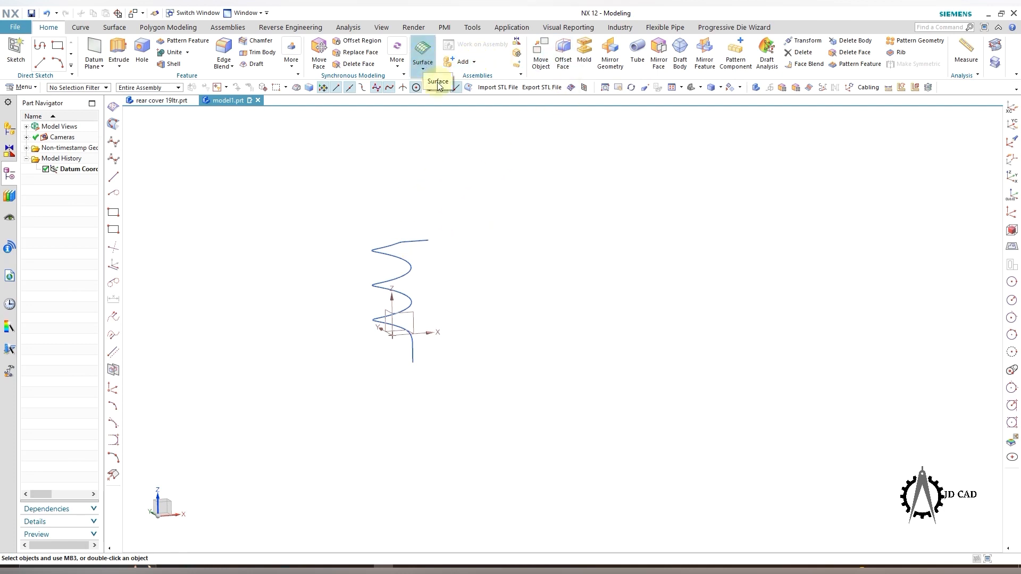
left_click(637, 54)
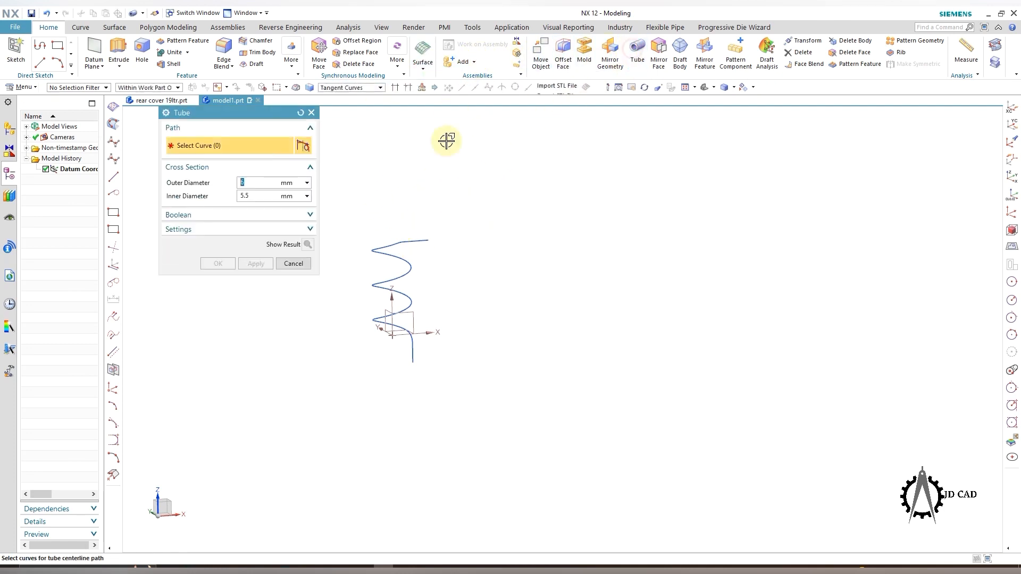
left_click(301, 124)
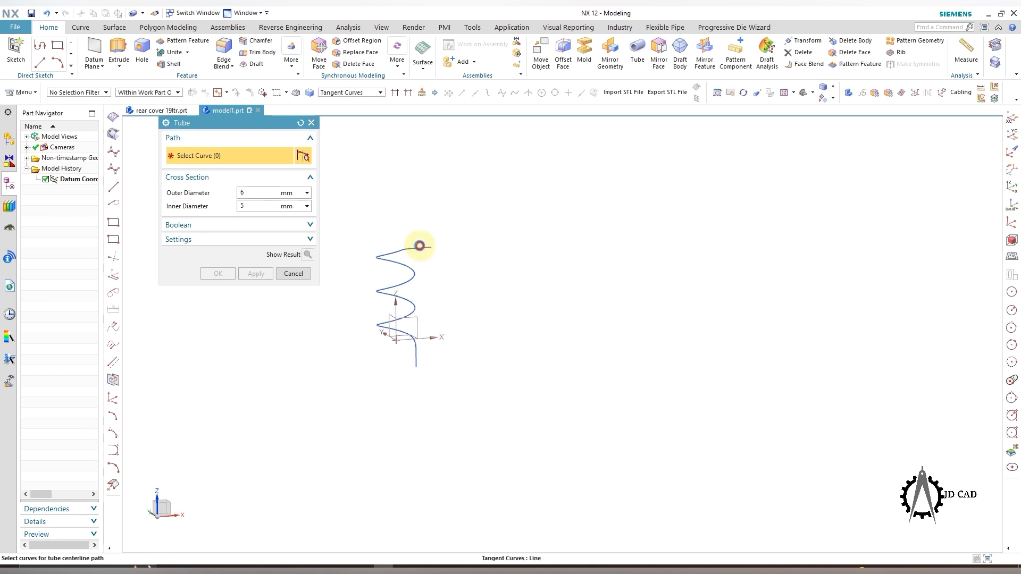
left_click(420, 245)
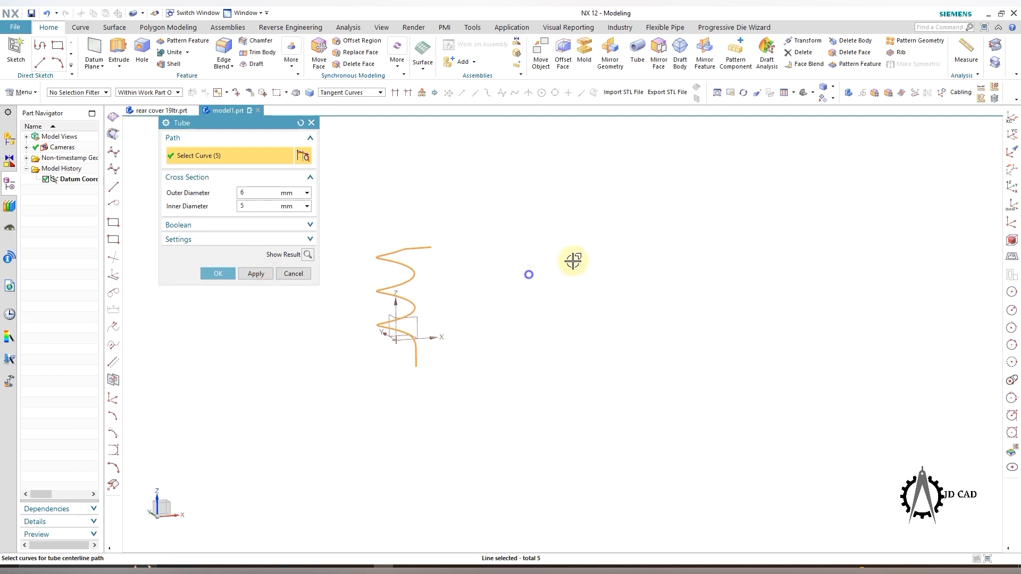
left_click(271, 274)
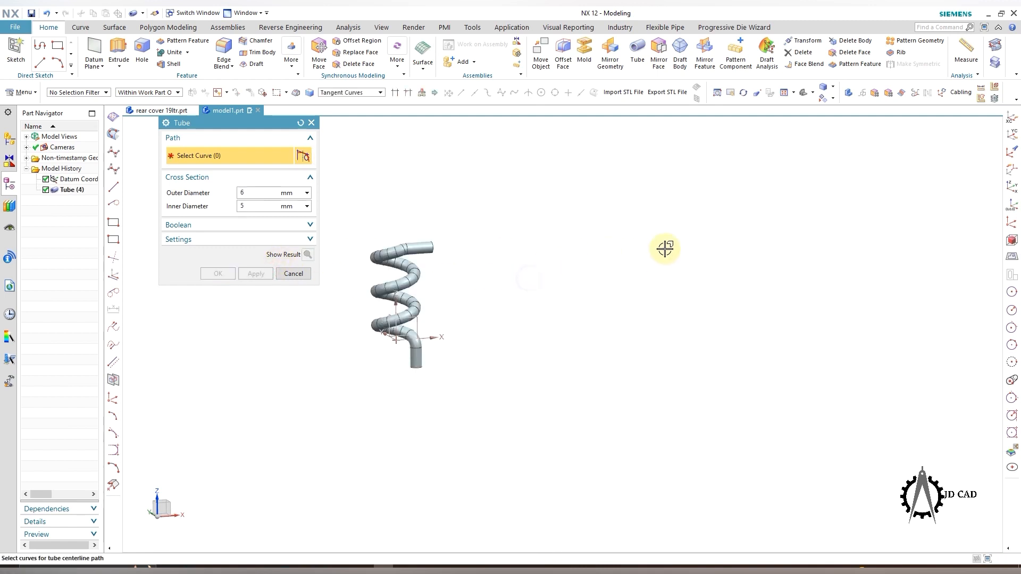
left_click(302, 274)
Step: Change the coil tube's display colour to the salmon red from the Vibrant palette
middle_click_drag(445, 297, 410, 275)
scroll(493, 292, "up", 3)
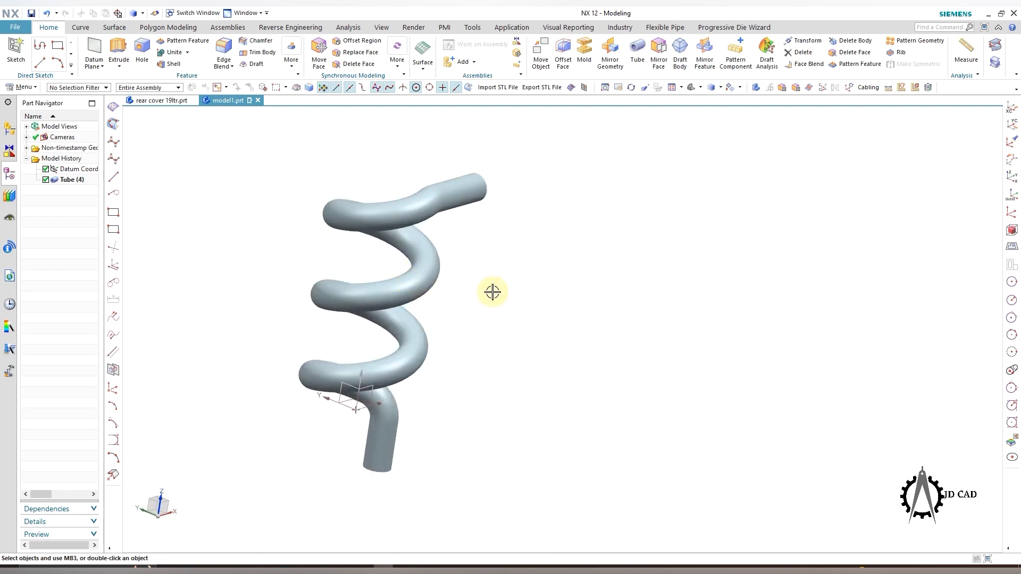
mouse_move(492, 292)
middle_mouse_down()
mouse_move(447, 256)
mouse_move(479, 280)
mouse_move(472, 289)
mouse_move(492, 296)
mouse_move(383, 285)
mouse_move(392, 294)
mouse_move(413, 278)
mouse_move(495, 294)
middle_mouse_up()
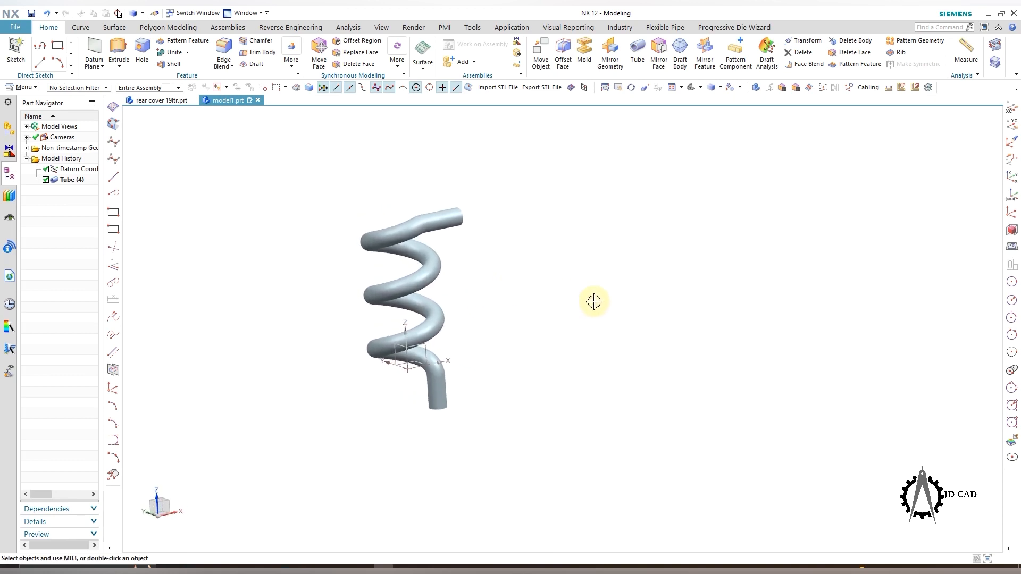
key("ctrl+j")
left_click(434, 221)
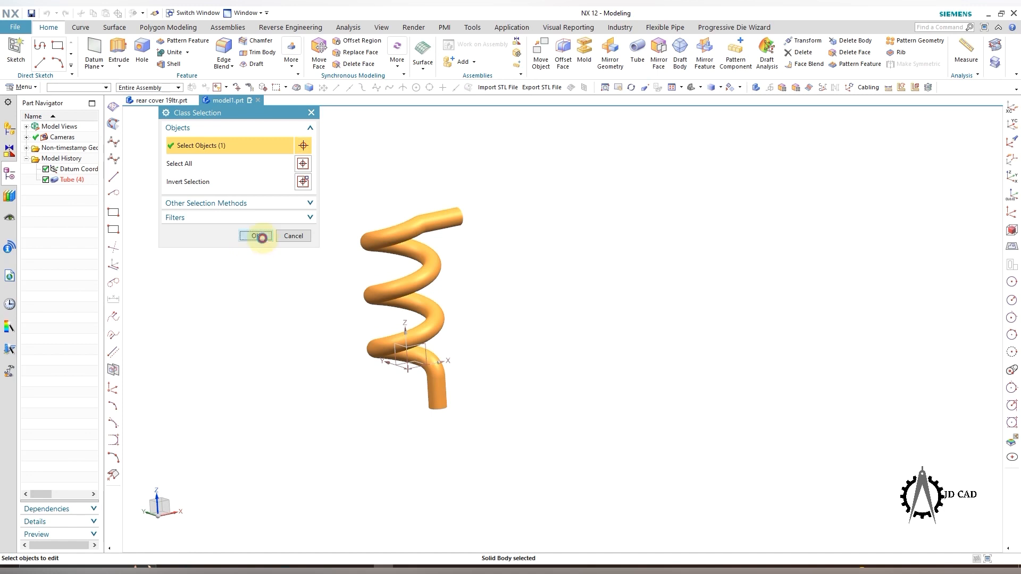
left_click(262, 238)
left_click(283, 176)
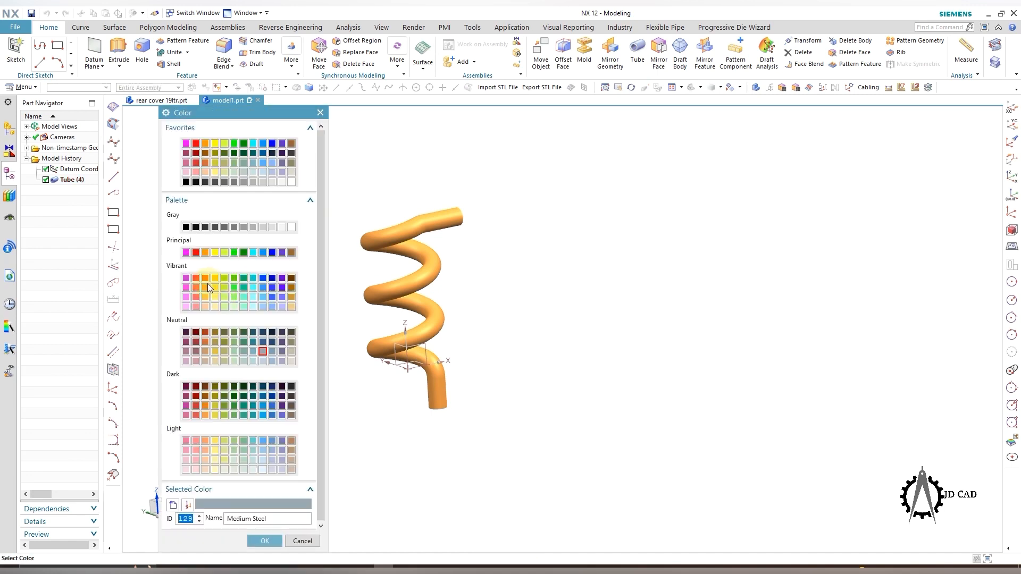
left_click(197, 288)
left_click(266, 541)
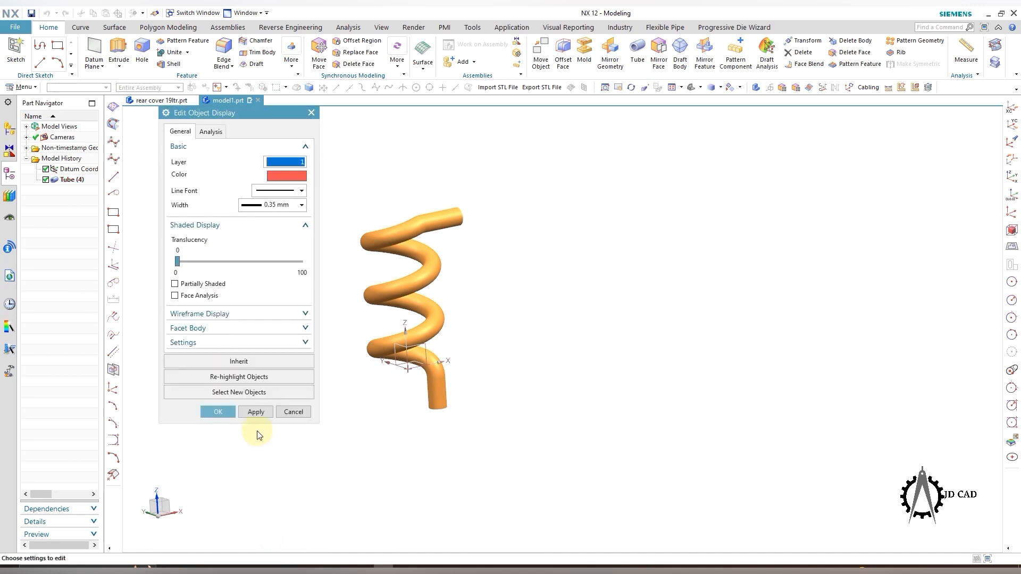
left_click(256, 412)
left_click(287, 411)
Step: Create a sketch on the annular end face of the coil tube's lower vertical leg
middle_click_drag(517, 344, 570, 302)
key("F8")
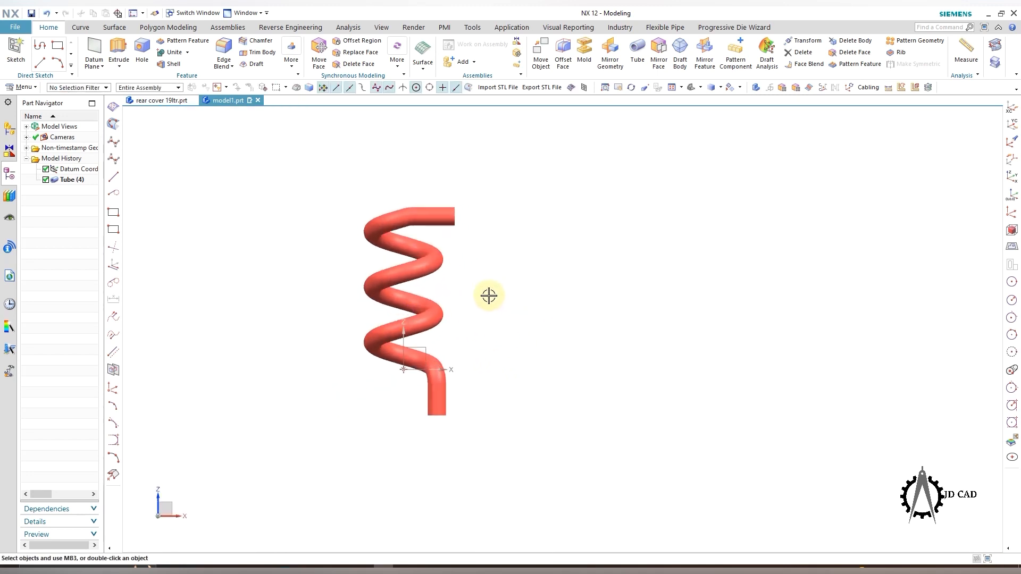
middle_click_drag(488, 296, 520, 278)
scroll(503, 391, "up", 4)
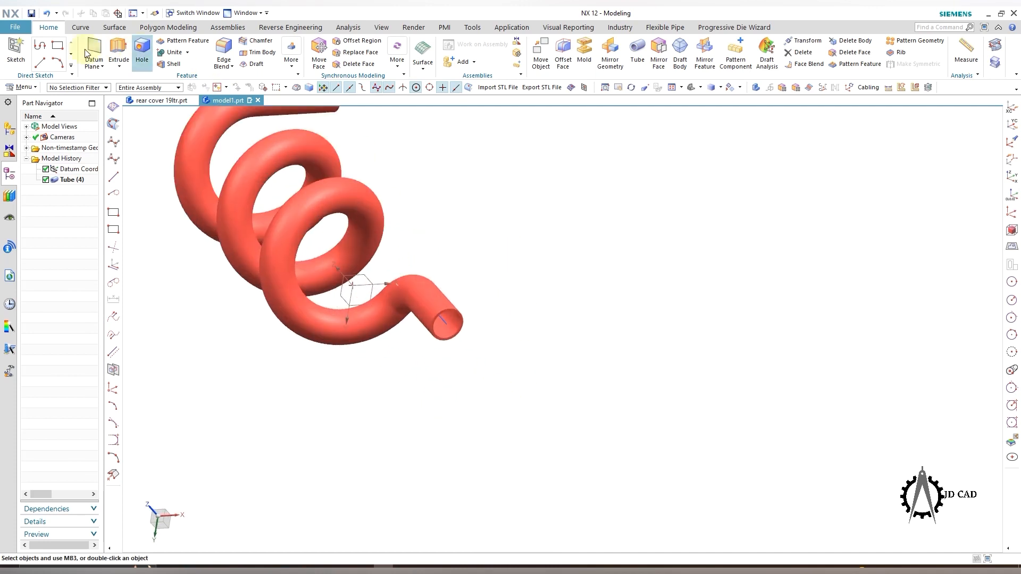
left_click(22, 49)
scroll(452, 319, "up", 6)
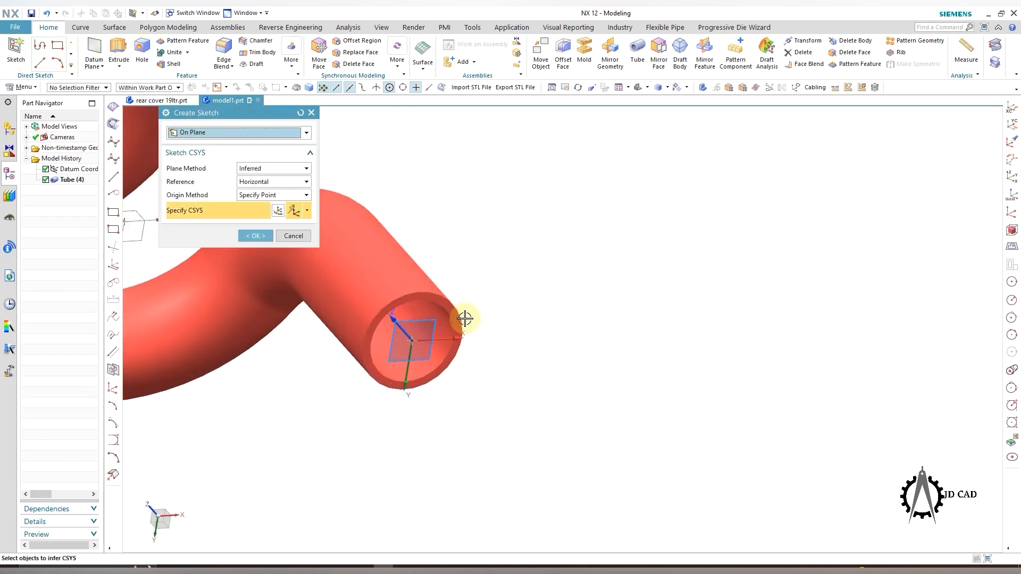
left_click(432, 301)
middle_click(536, 241)
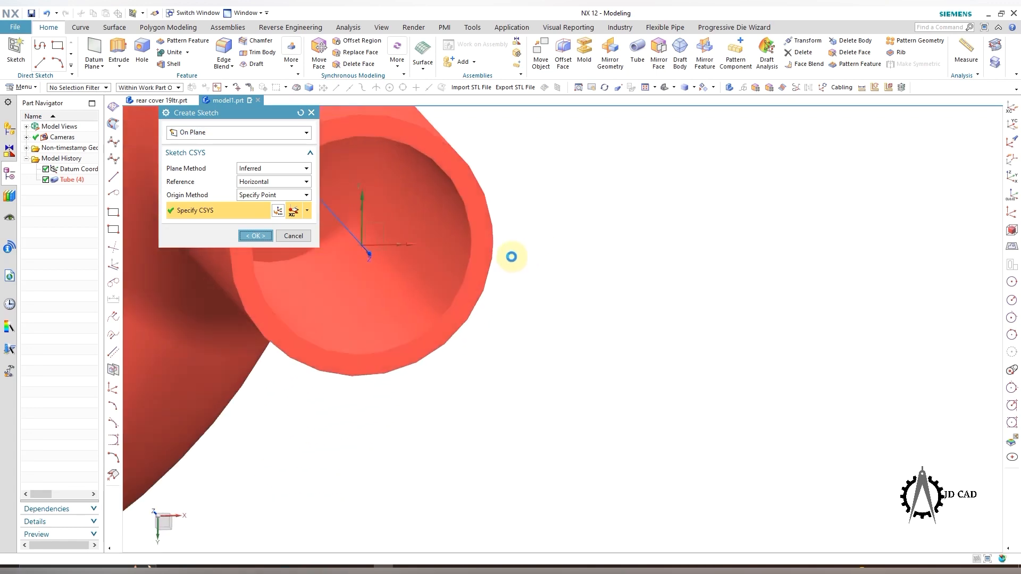
scroll(367, 283, "down", 3)
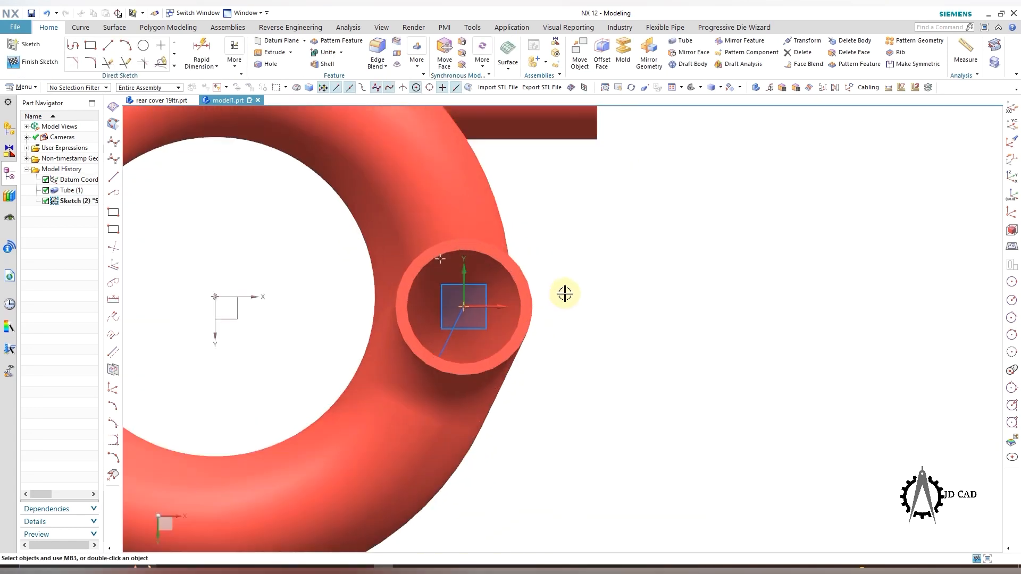
Step: Draw a circle centred on the sketch origin and matching the tube's inner edge
left_click(143, 47)
left_click(463, 307)
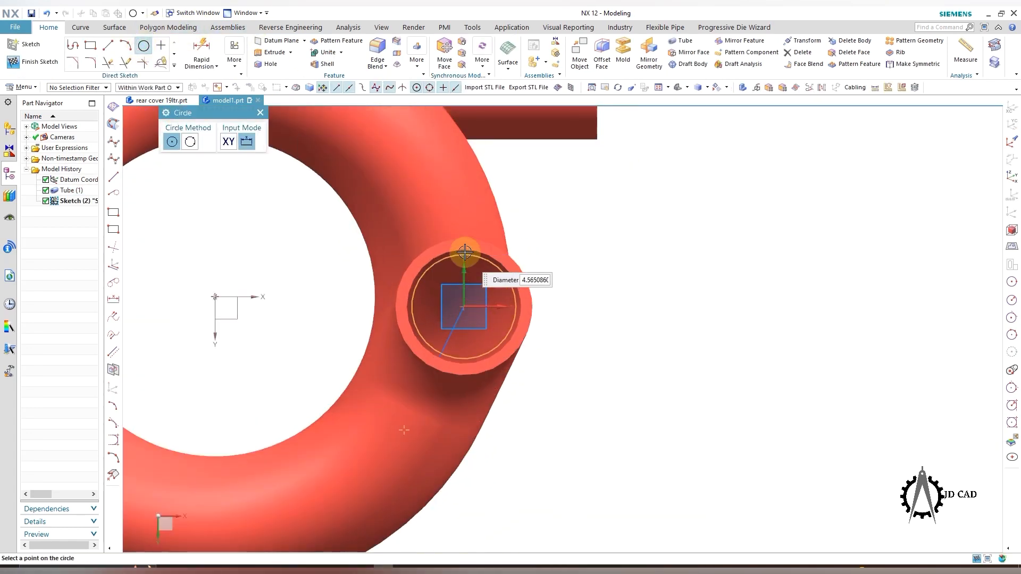
left_click(465, 252)
key("Escape")
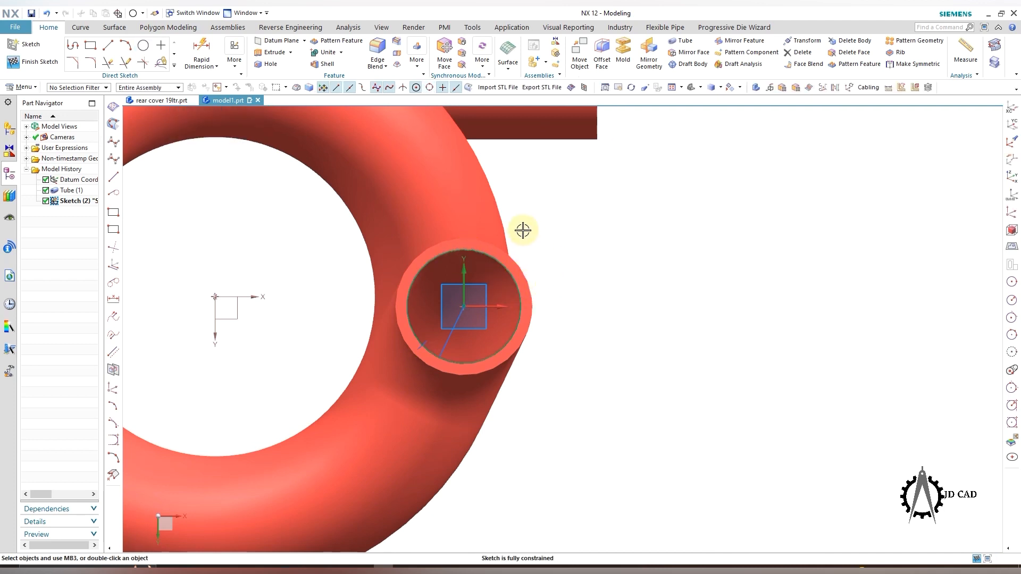
Step: Extrude the circle 4 mm outward from the tube end as a separate solid body
scroll(523, 230, "down", 5)
middle_click_drag(575, 245, 604, 260)
scroll(787, 340, "up", 3)
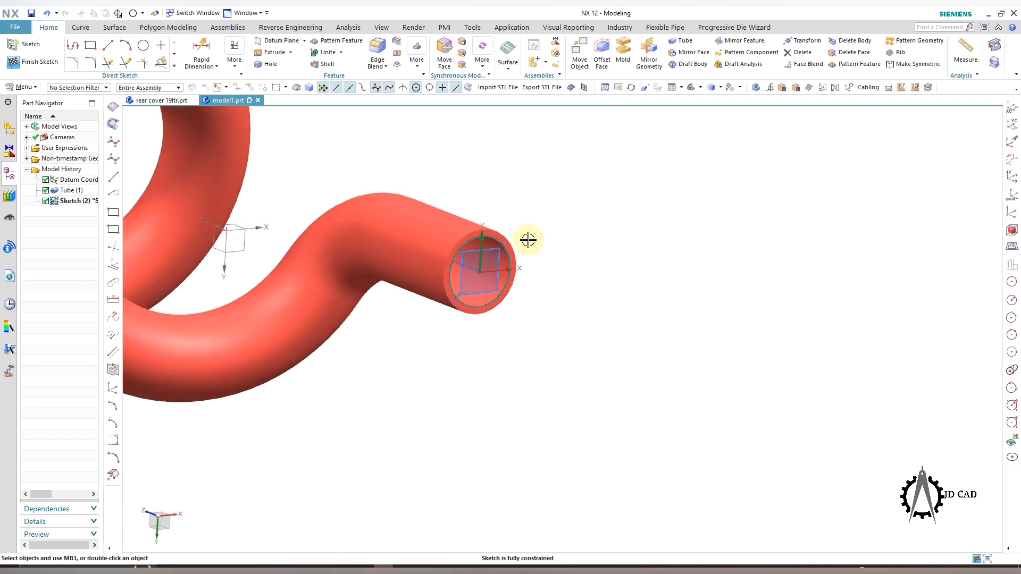
left_click(275, 53)
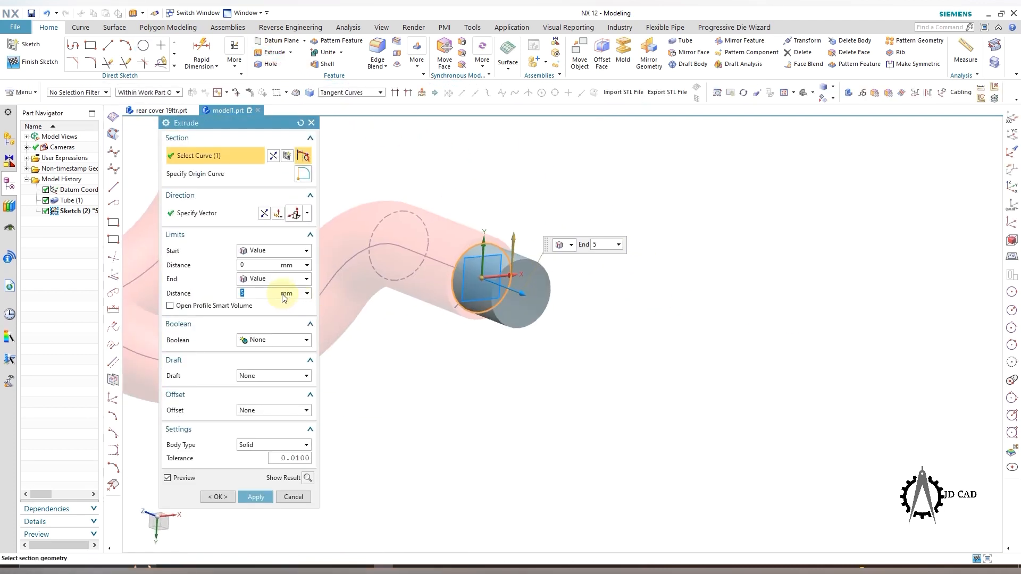
type("4")
double_click(268, 294)
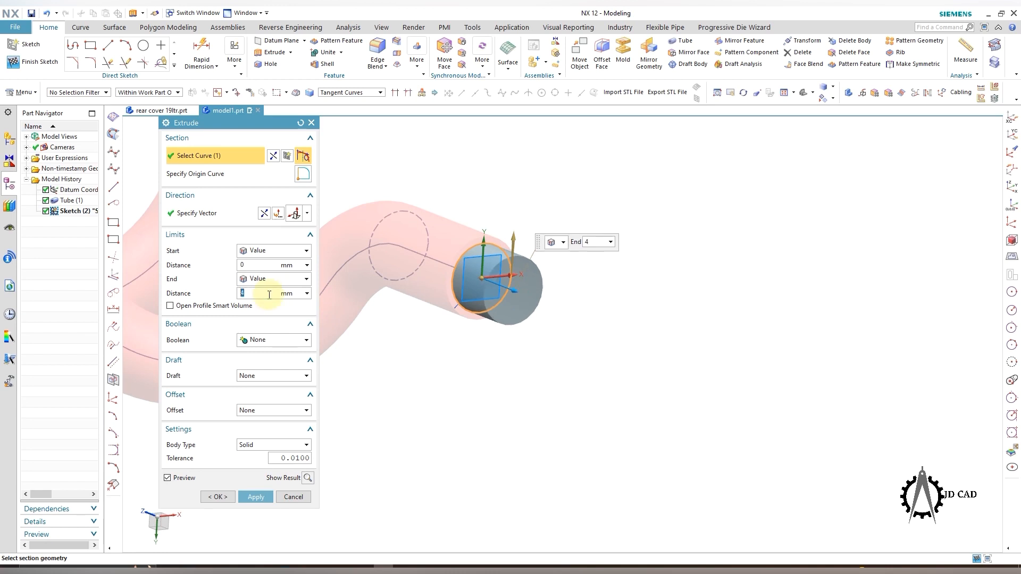
left_click(256, 497)
left_click(293, 497)
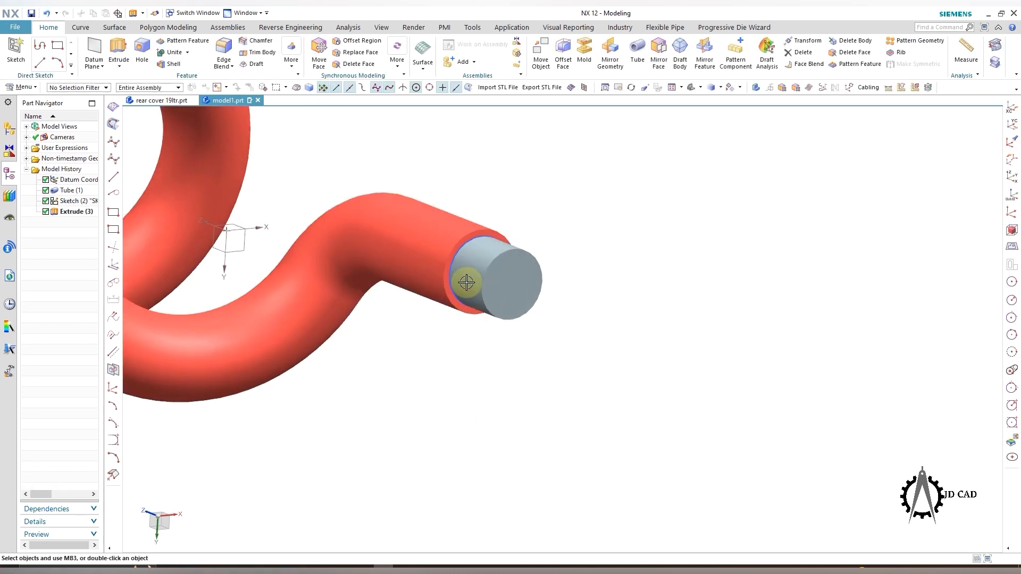
Step: Hide the circle sketch and blend the extruded plug's outer end edge with a 1.5 mm radius
left_click(460, 250)
key("ctrl+b")
middle_click_drag(576, 224, 617, 235)
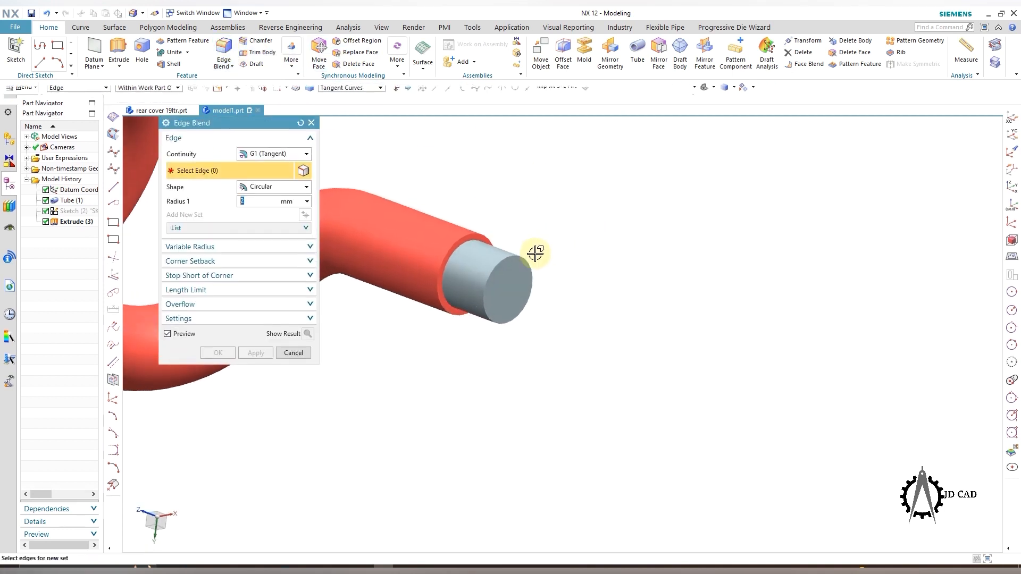
left_click(529, 259)
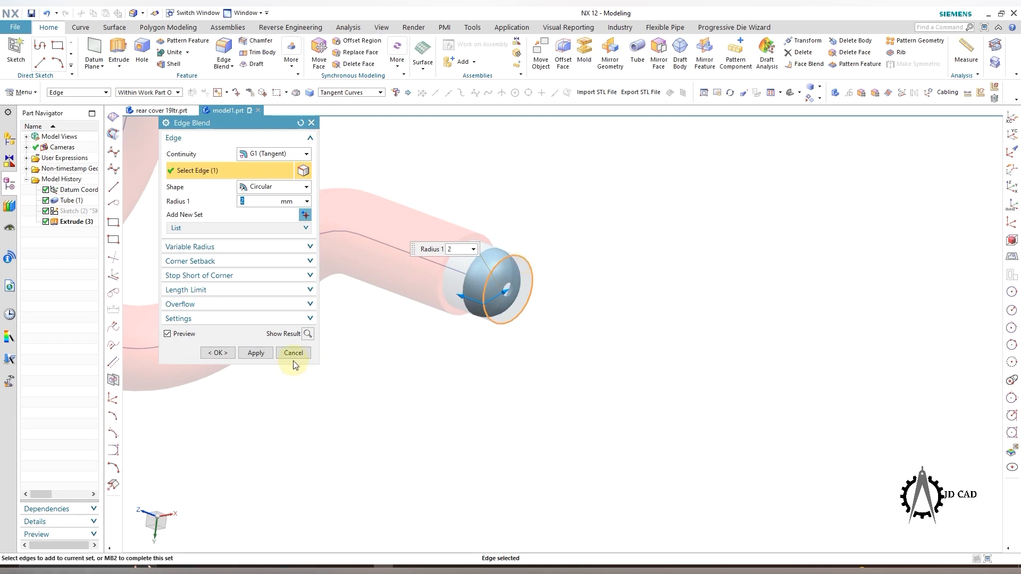
left_click(300, 123)
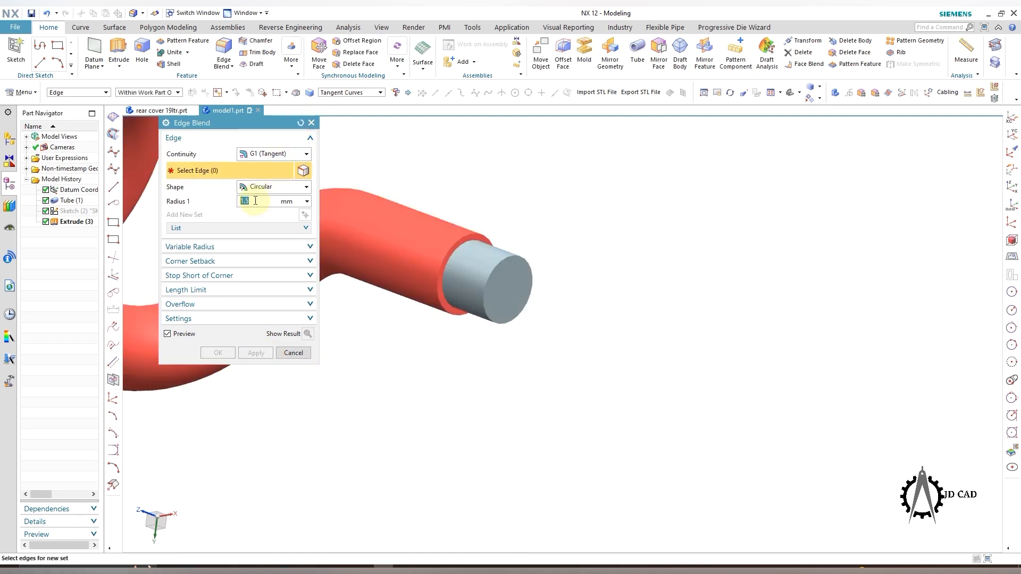
left_click(498, 262)
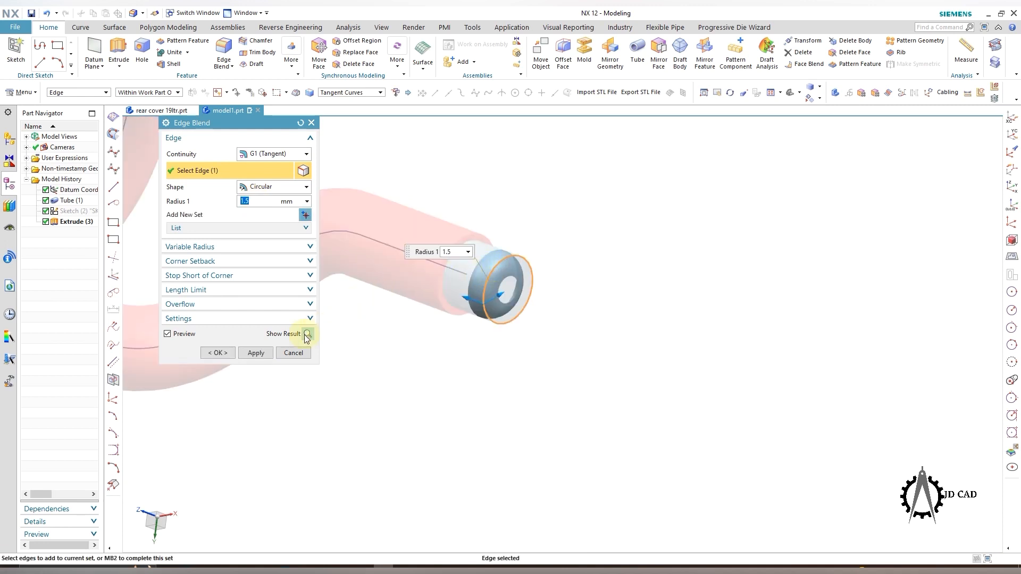
left_click(256, 354)
left_click(296, 353)
Step: Hide the coil tube body so that only the end plug and the path curves show
scroll(546, 232, "down", 3)
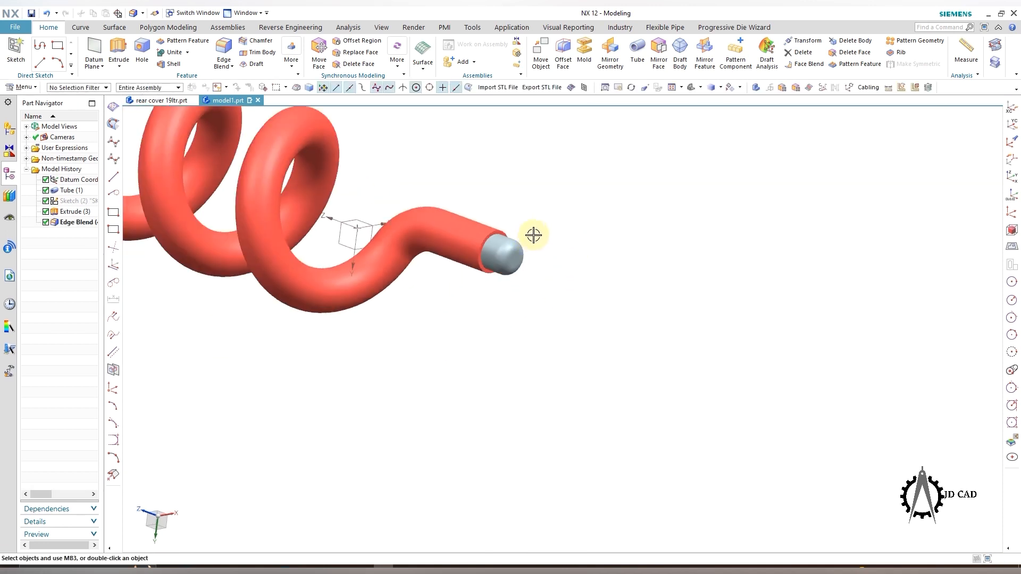
middle_click_drag(558, 238, 596, 244)
key("ctrl+b")
left_click(490, 249)
middle_click(585, 246)
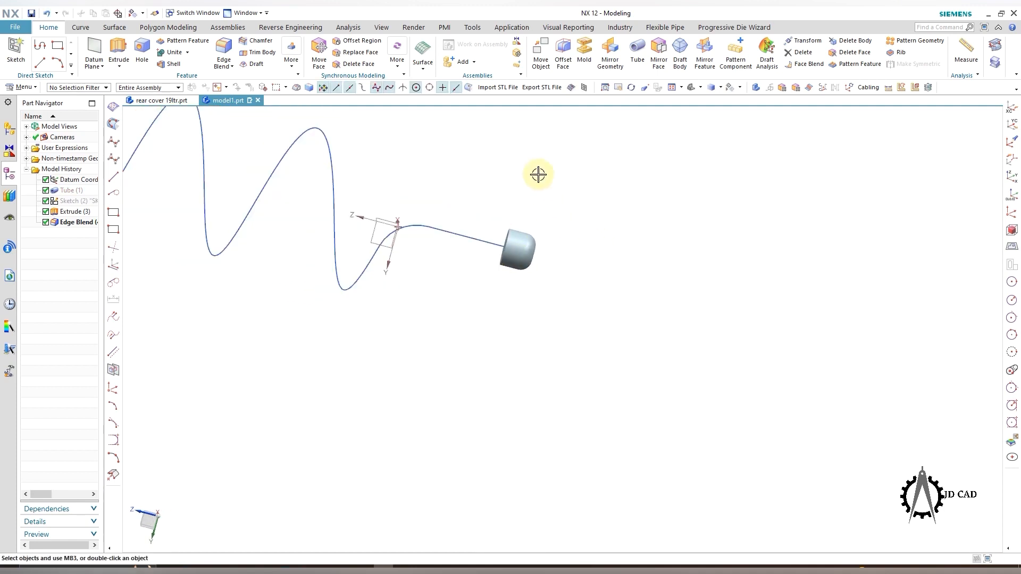
Step: Shell the end plug to a 1 mm thickness, removing its flat face on the tube side
middle_click_drag(539, 175, 579, 191)
scroll(384, 226, "up", 5)
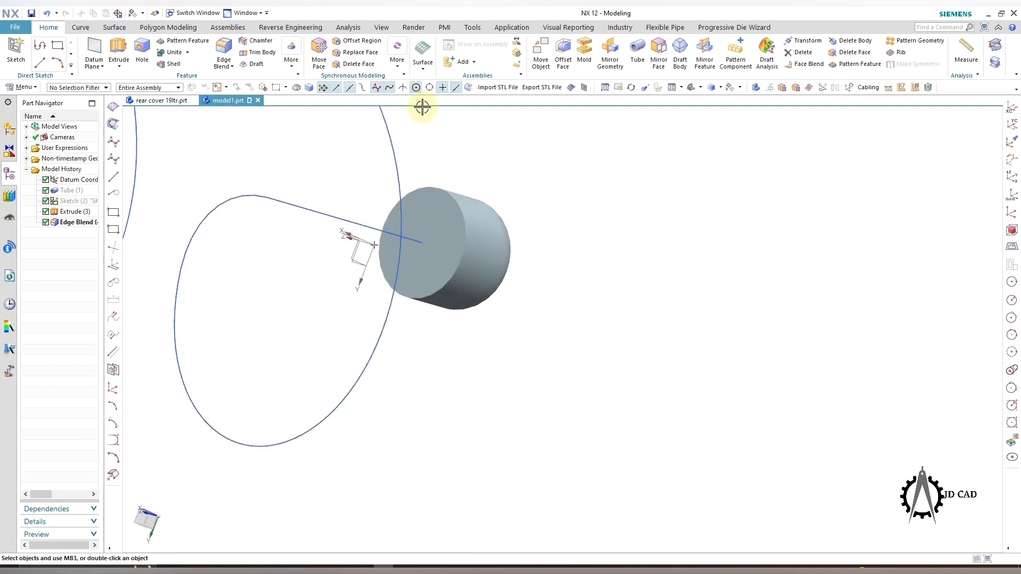
left_click(171, 64)
left_click(443, 242)
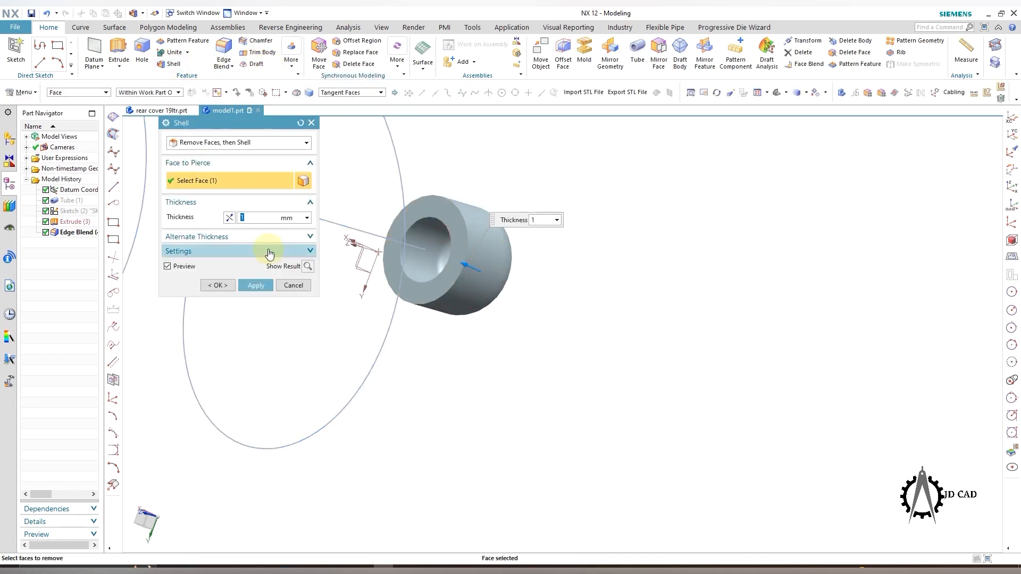
left_click(256, 285)
left_click(293, 285)
Step: Show the hidden coil tube body again
mouse_move(453, 300)
middle_mouse_down()
mouse_move(547, 312)
mouse_move(458, 284)
middle_mouse_up()
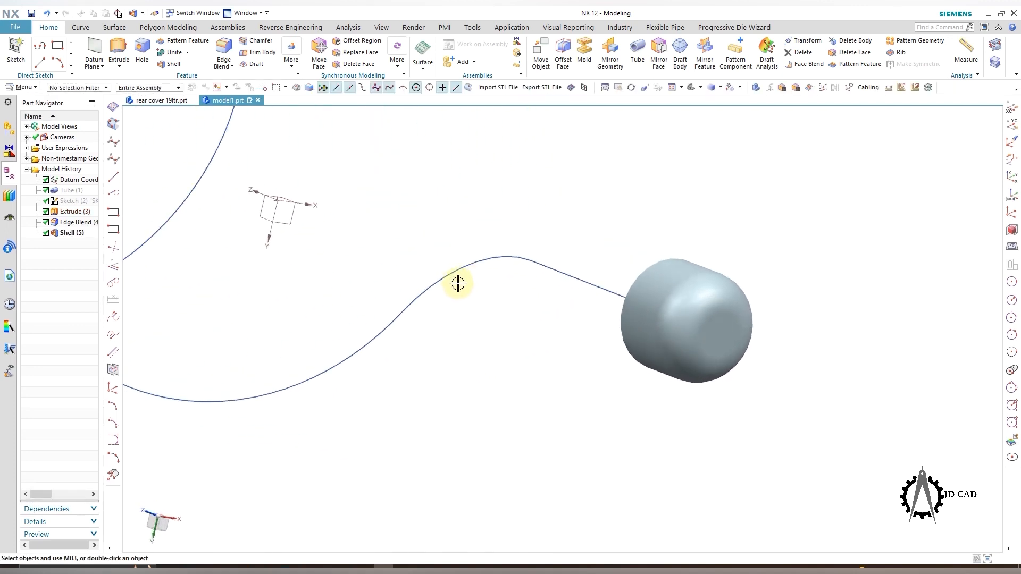
key("ctrl+shift+k")
left_click(600, 283)
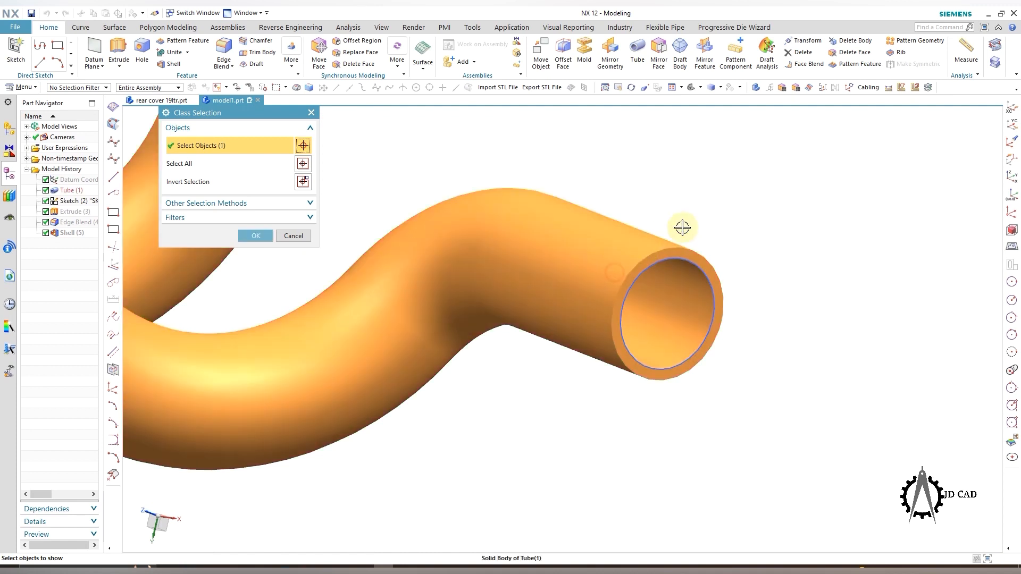
middle_click(684, 227)
Step: Extrude the circular edge of the plug's flat outer tip 5 mm outward as a separate pin
scroll(512, 319, "up", 6)
middle_click_drag(605, 310, 628, 258)
key("F8")
scroll(487, 297, "down", 7)
scroll(476, 322, "down", 2)
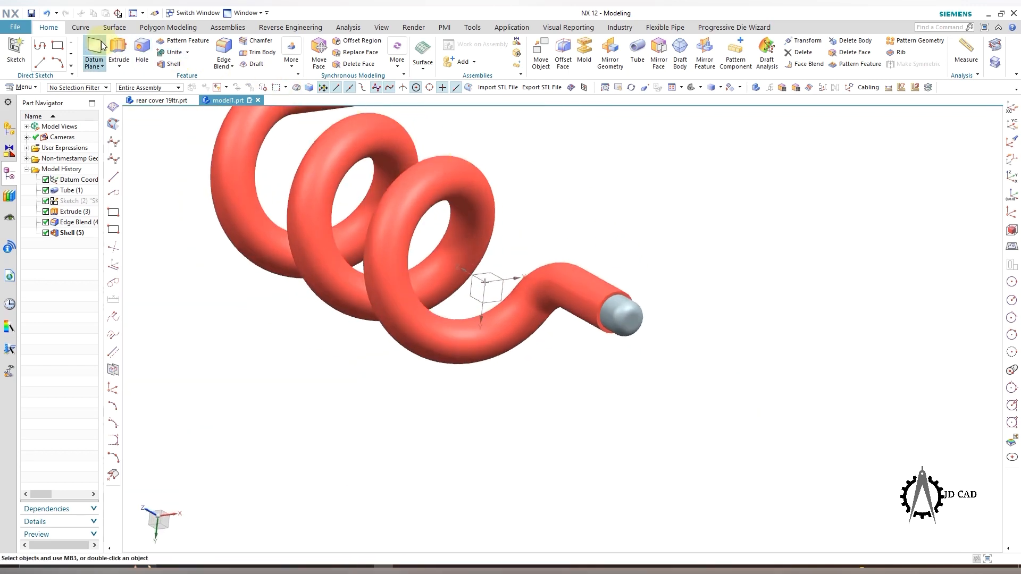
scroll(558, 322, "up", 5)
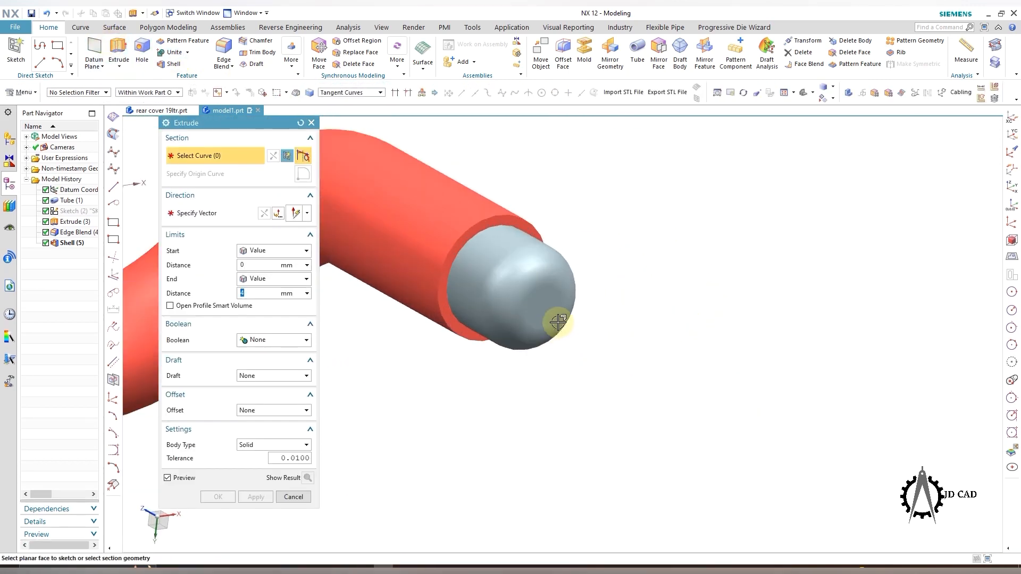
left_click(556, 288)
scroll(428, 281, "down", 3)
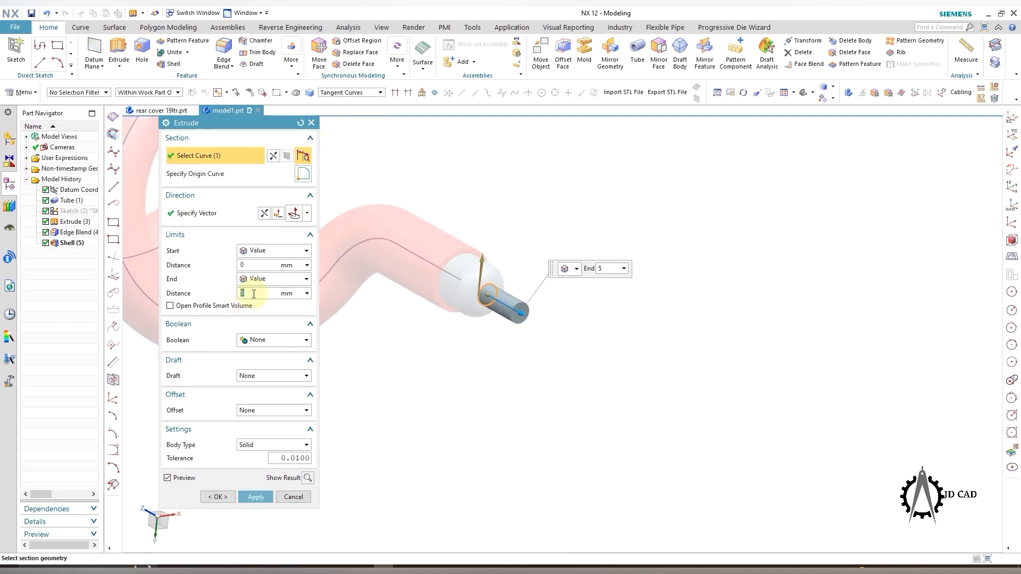
left_click(264, 497)
left_click(303, 499)
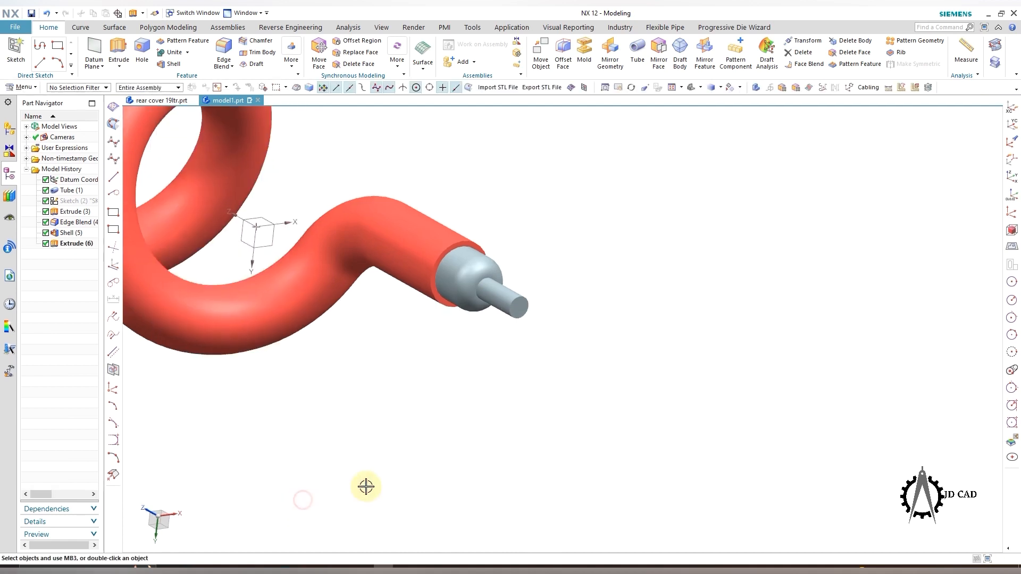
Step: Unite the shelled end plug and the pin at its tip into one body
scroll(495, 376, "down", 1)
middle_click_drag(523, 377, 531, 356)
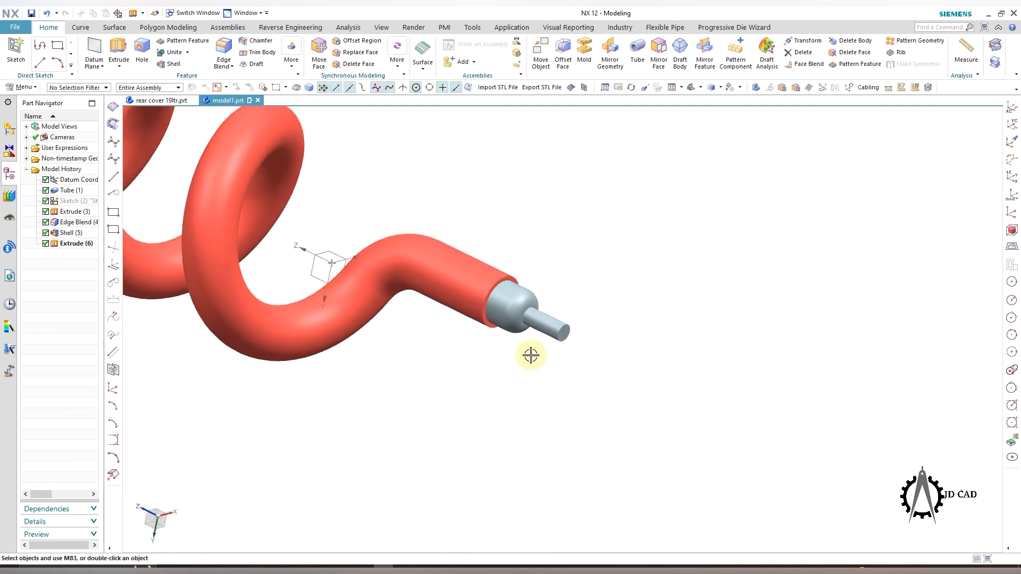
left_click(369, 55)
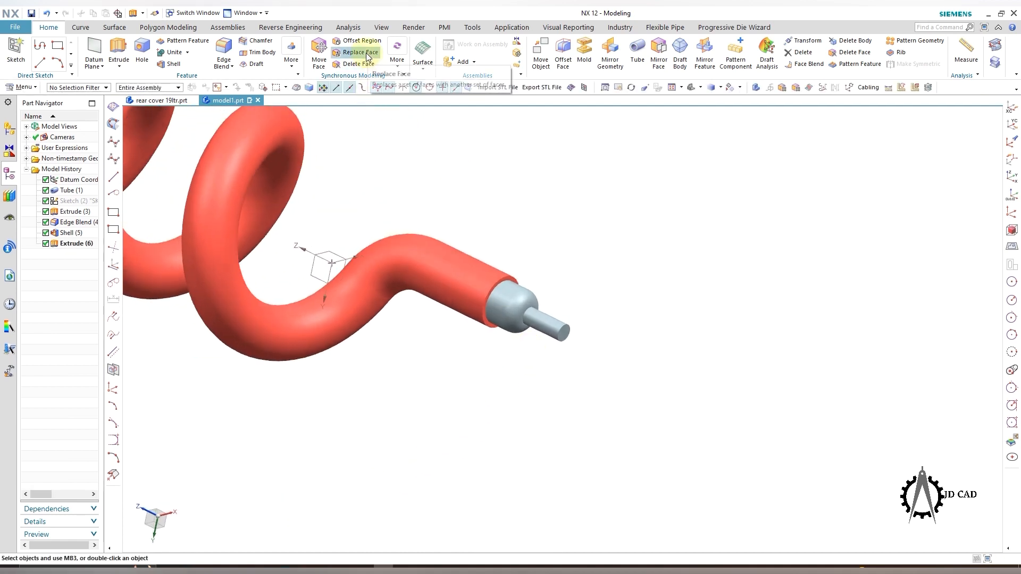
left_click(169, 53)
left_click(524, 309)
middle_click(610, 284)
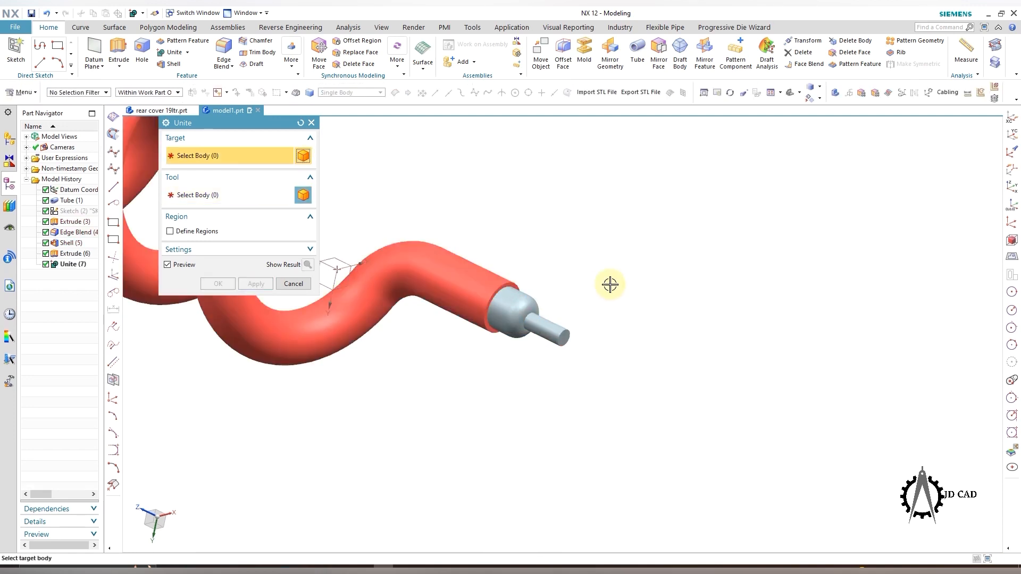
middle_click_drag(481, 339, 549, 319)
key("Escape")
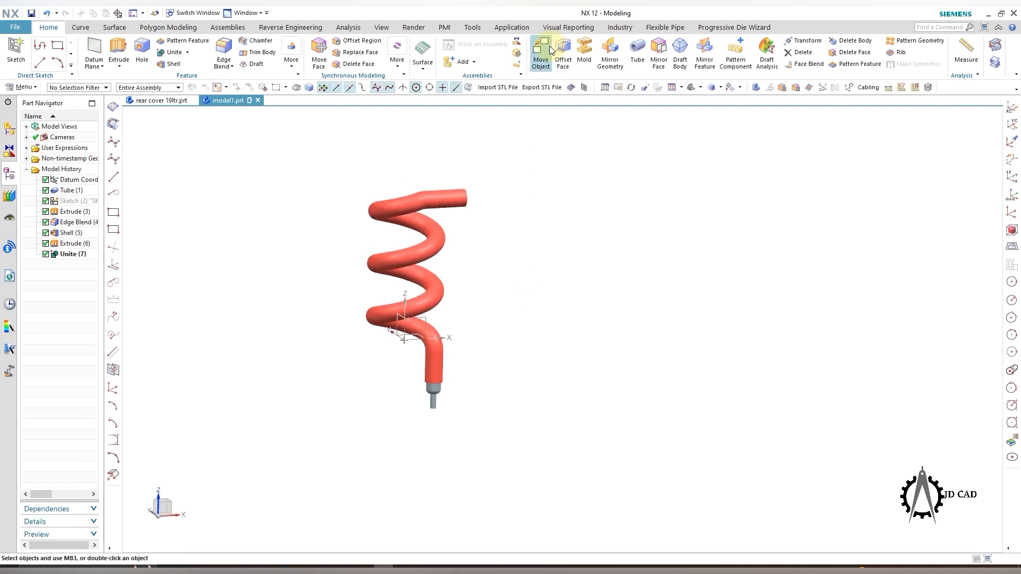
Step: Select the coil tube and the united end plug as the geometry to mirror
left_click(610, 53)
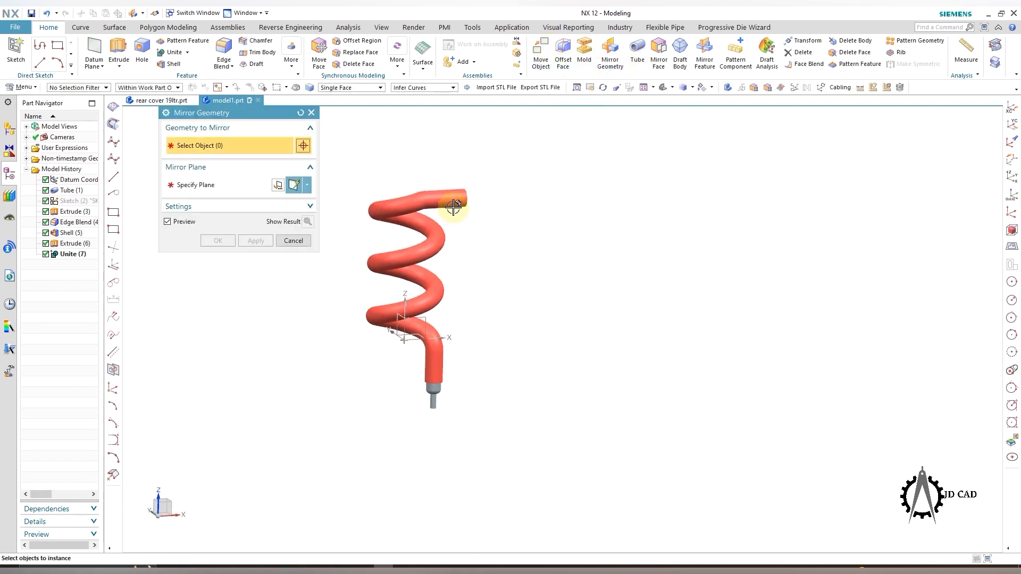
left_click(453, 207)
left_click(436, 394)
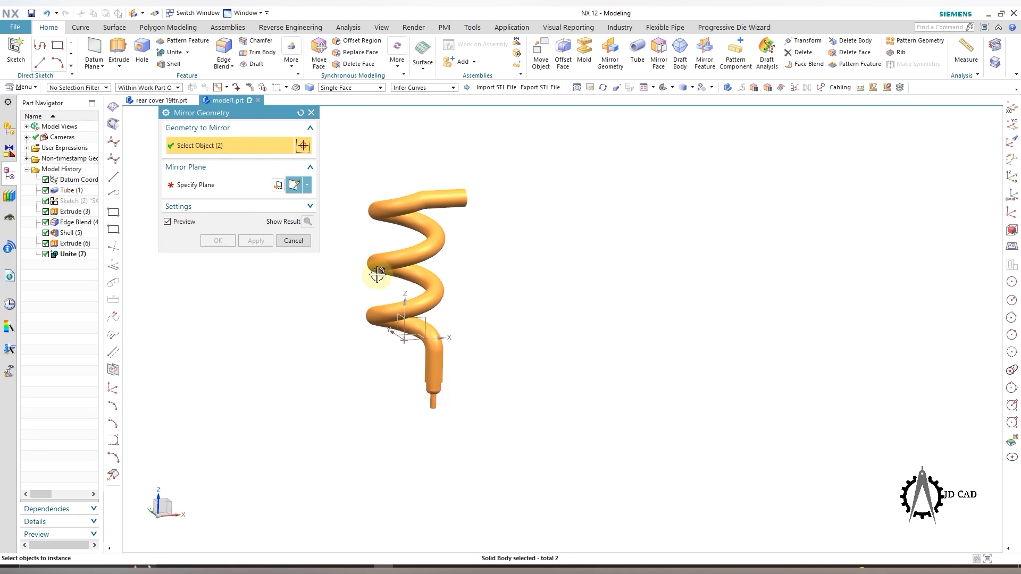
middle_click(381, 270)
middle_click_drag(486, 237, 451, 236)
scroll(451, 236, "up", 5)
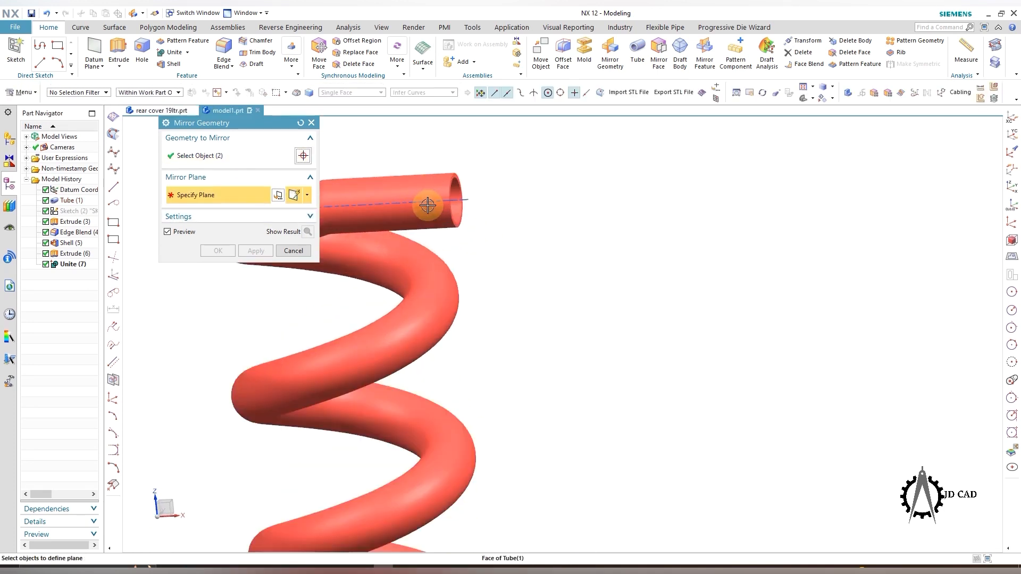
left_click(458, 189)
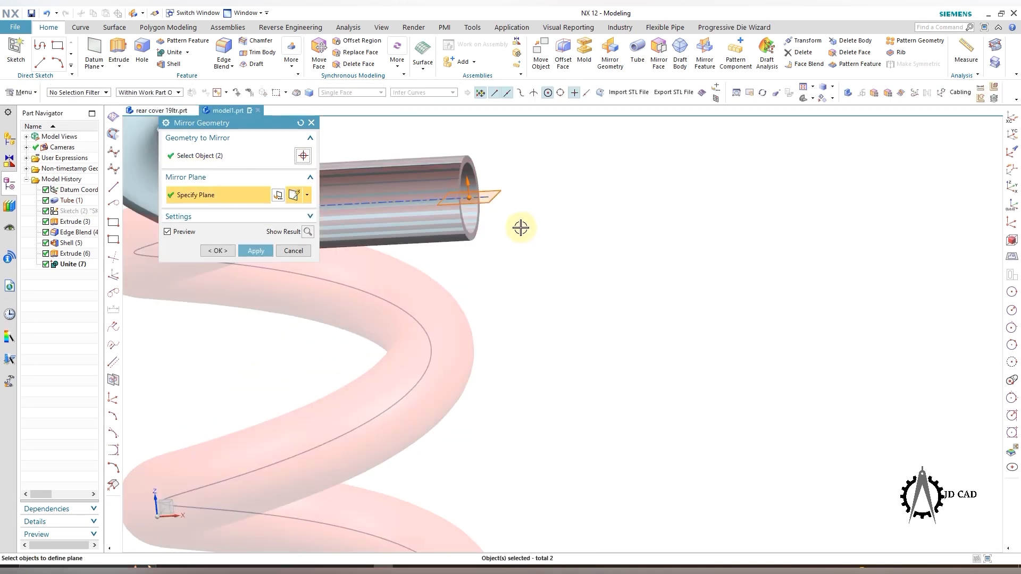
middle_click_drag(493, 234, 460, 232)
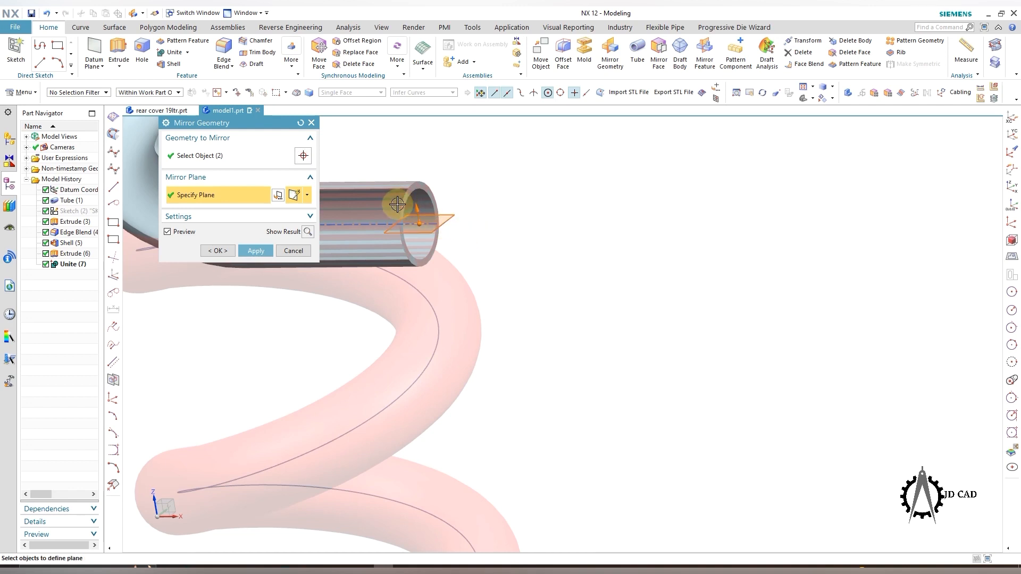
left_click_drag(480, 275, 483, 278, "shift")
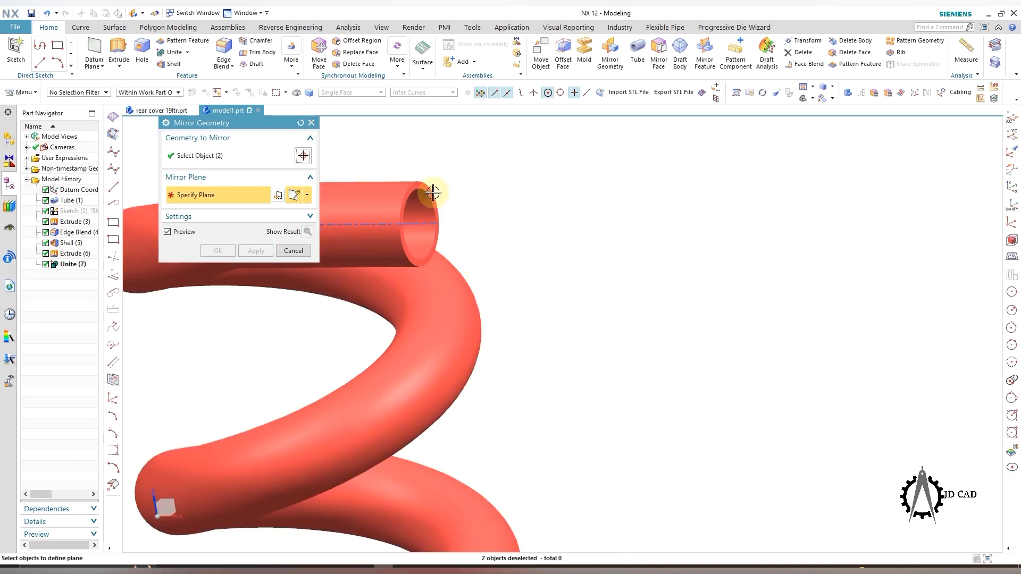
Step: Mirror both selected bodies about the flat ring-shaped end face of the tube's upper leg
scroll(433, 193, "down", 2)
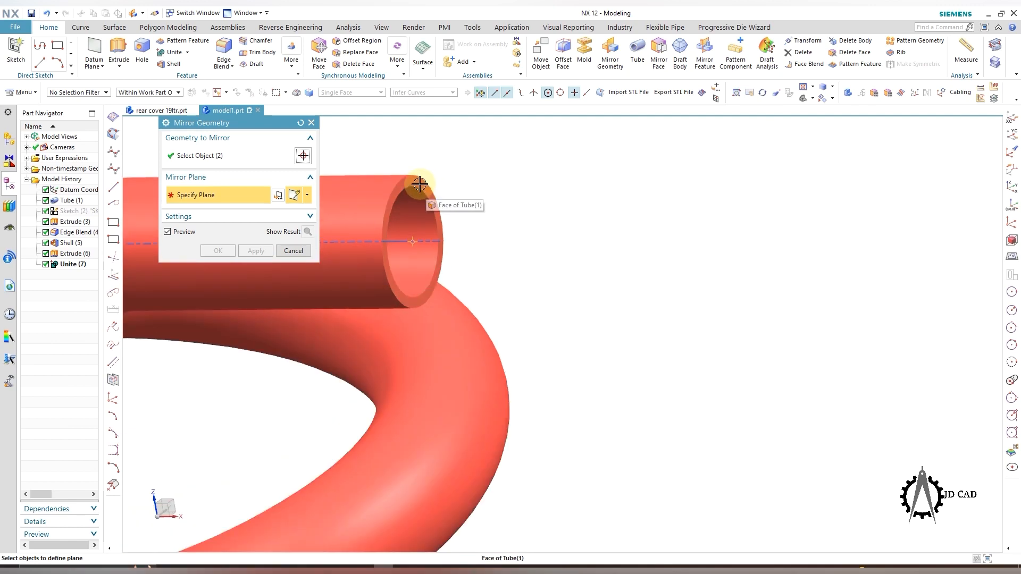
scroll(420, 183, "down", 3)
left_click(417, 182)
scroll(469, 229, "up", 8)
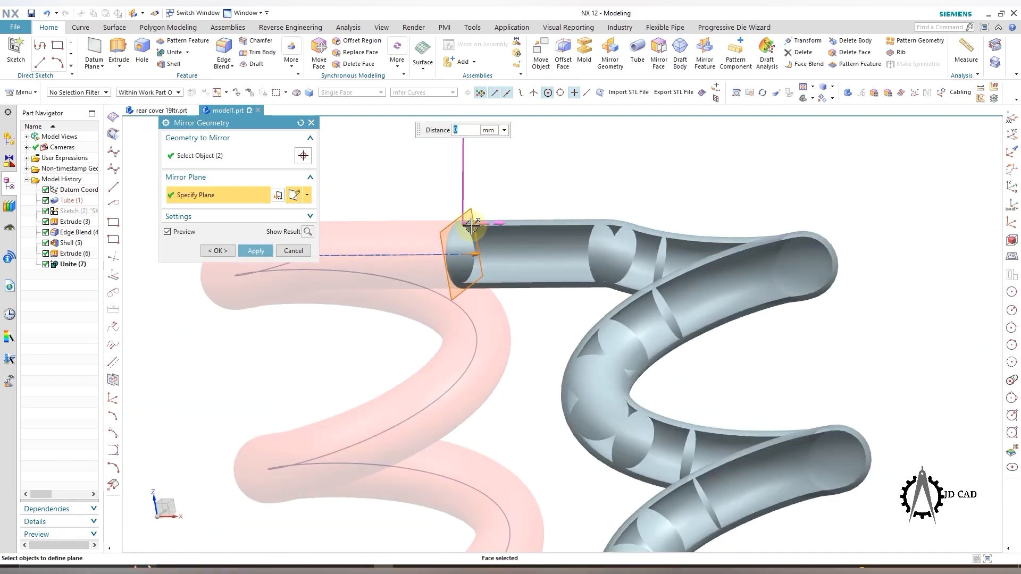
middle_click_drag(594, 227, 709, 317)
left_click(256, 251)
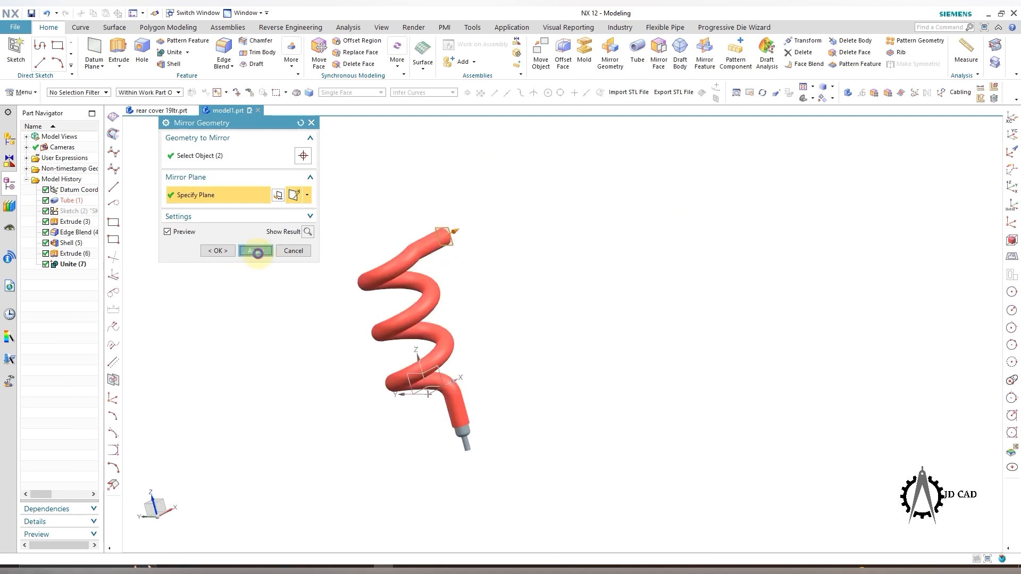
middle_click_drag(532, 287, 442, 311)
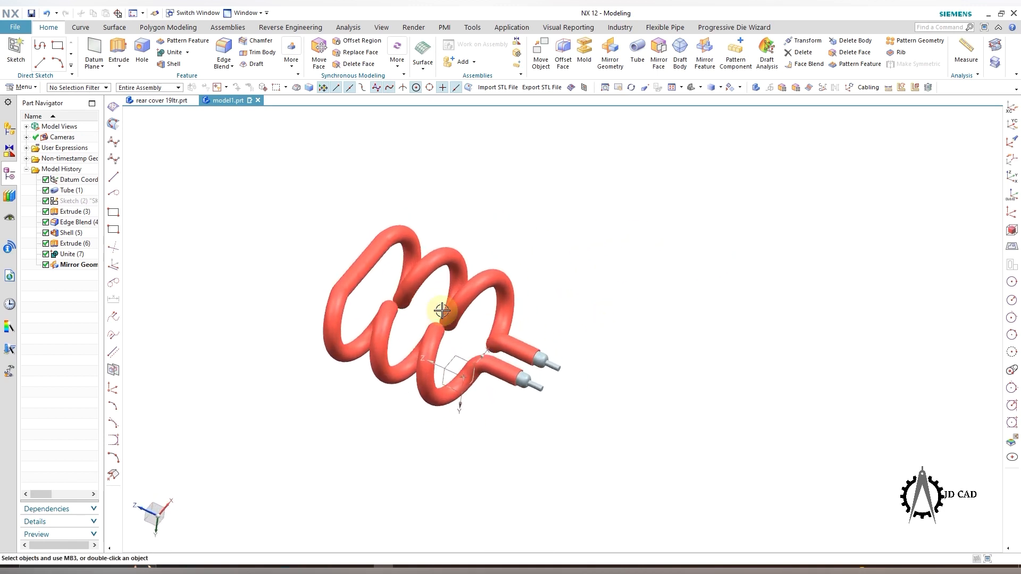
scroll(442, 311, "up", 2)
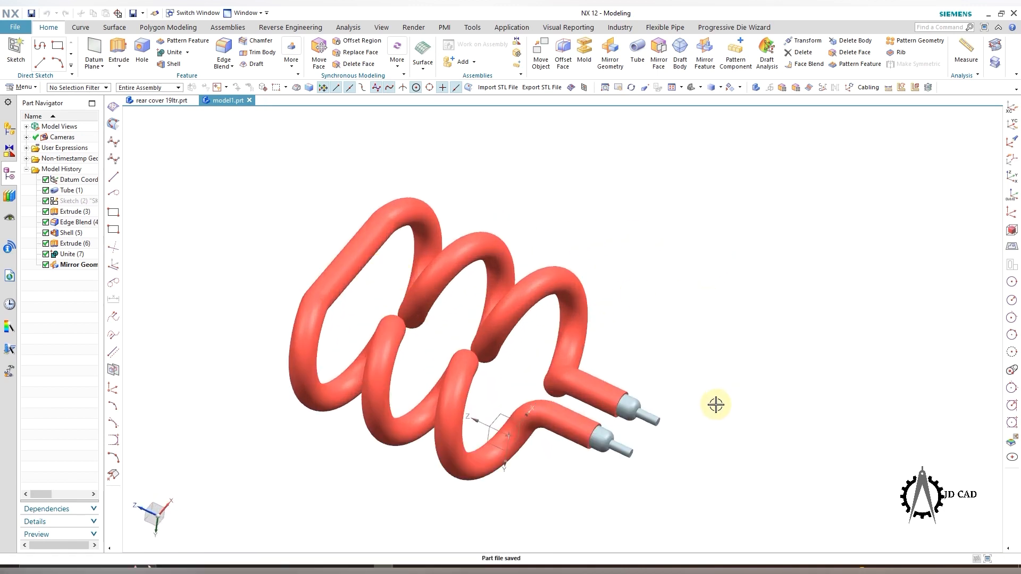
Step: Turn on True Shading with a White background type and the floor orientation set to None
mouse_move(716, 405)
middle_mouse_down()
mouse_move(734, 399)
mouse_move(709, 378)
mouse_move(697, 444)
mouse_move(695, 388)
mouse_move(696, 398)
mouse_move(643, 394)
mouse_move(584, 417)
mouse_move(592, 458)
mouse_move(616, 468)
middle_mouse_up()
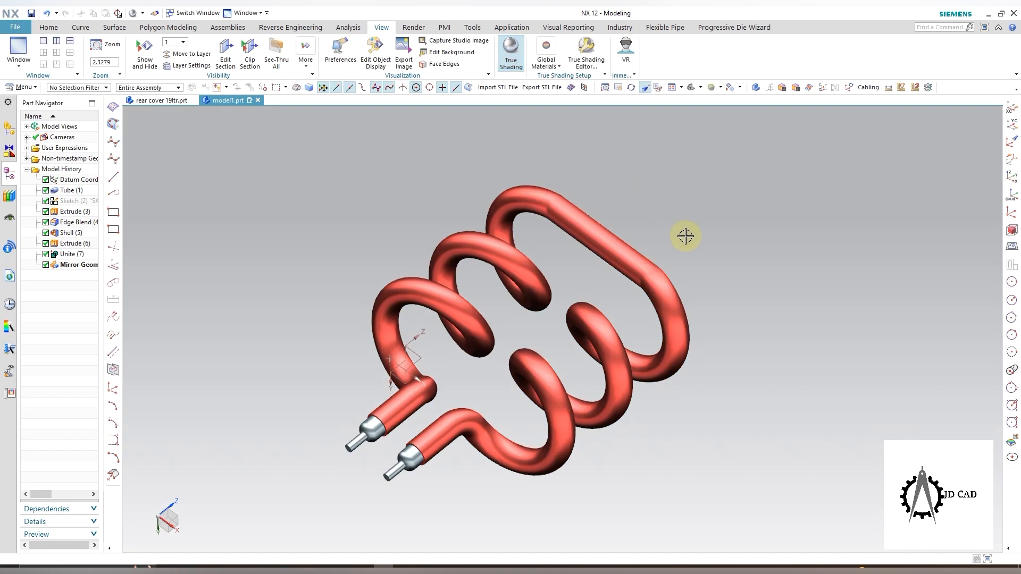
mouse_move(678, 258)
middle_mouse_down()
mouse_move(661, 234)
mouse_move(679, 266)
middle_mouse_up()
scroll(679, 276, "down", 2)
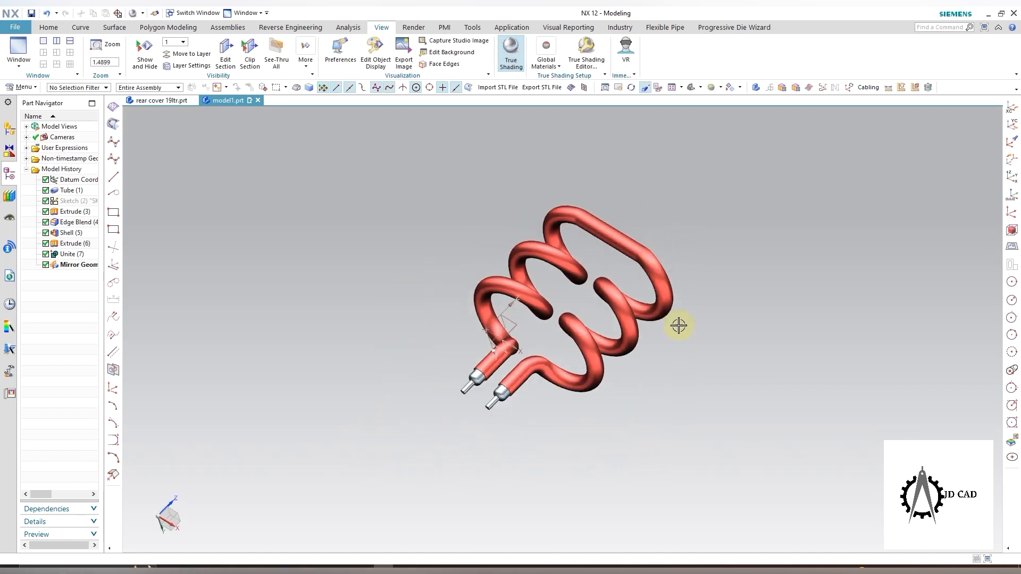
middle_click_drag(693, 357, 733, 237)
left_click(578, 58)
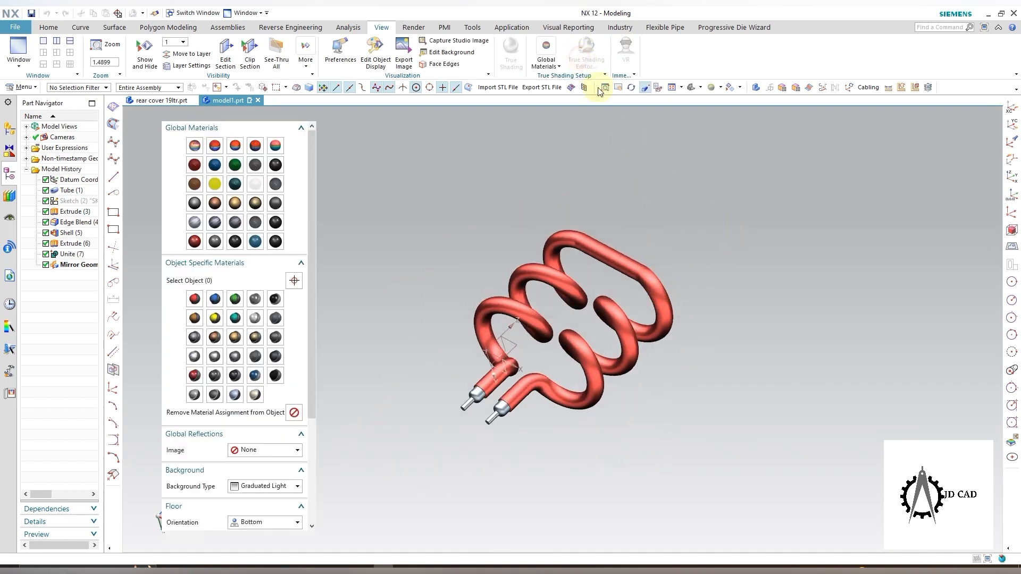
left_click(290, 488)
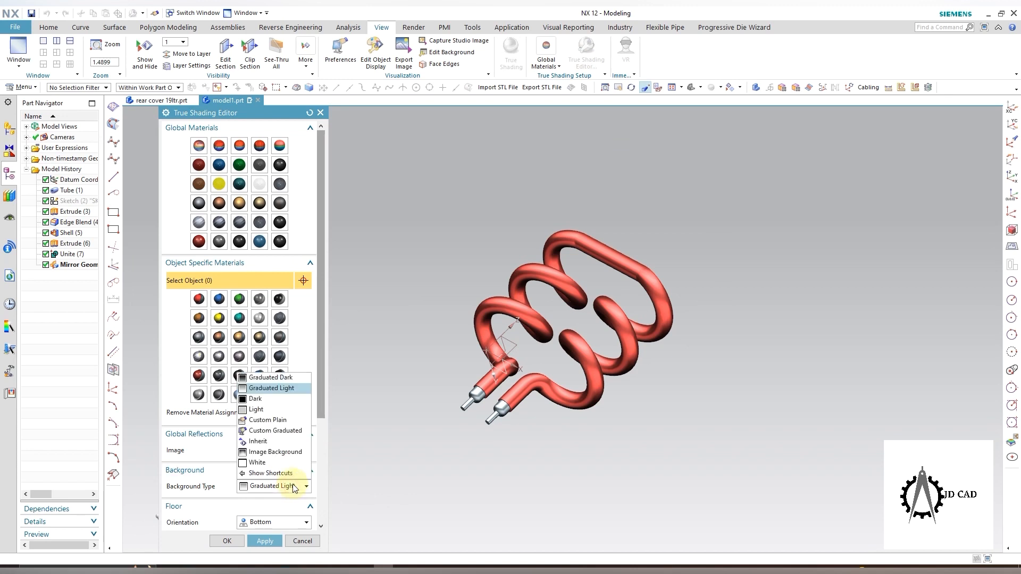
left_click(291, 463)
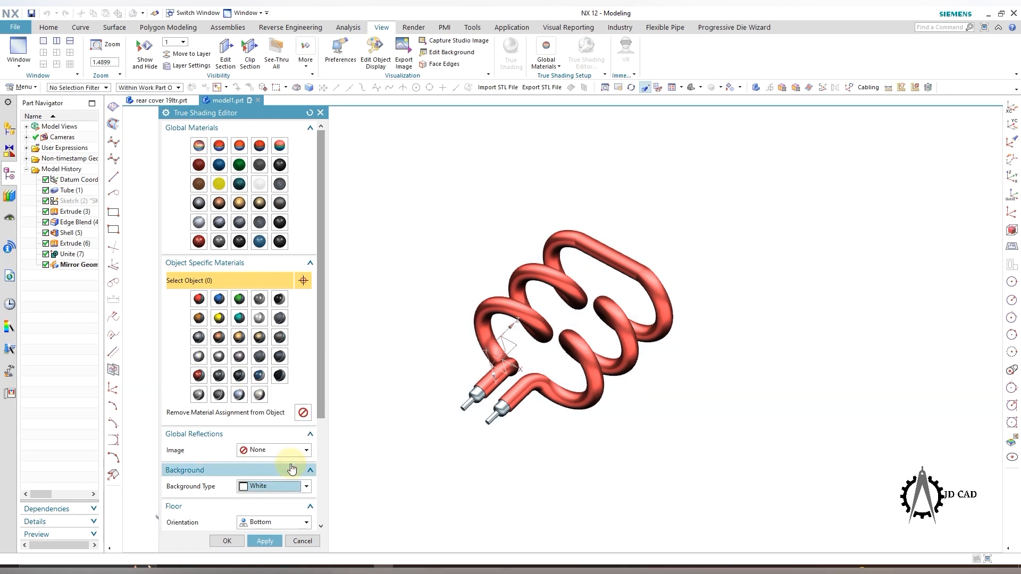
left_click(292, 523)
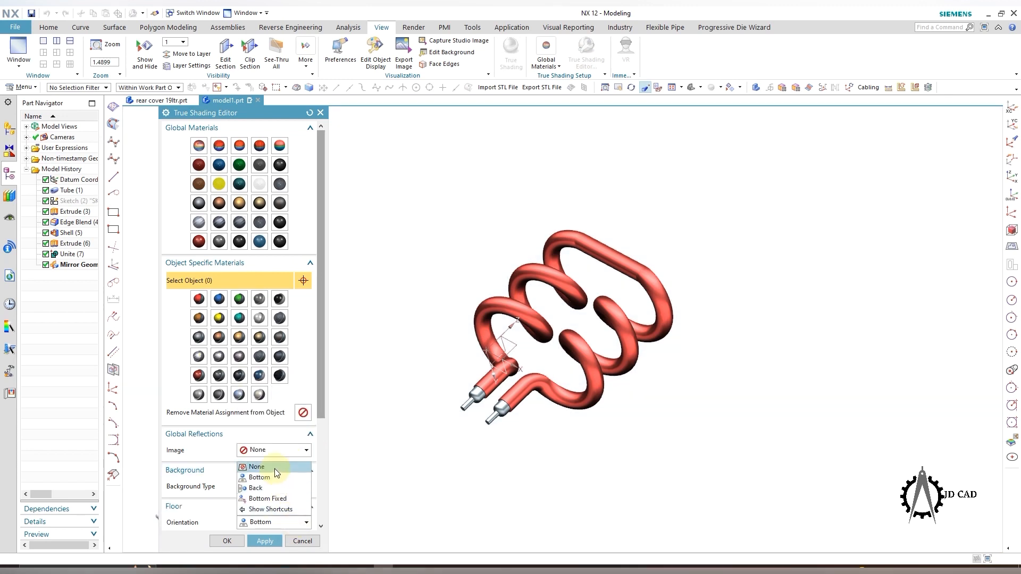
left_click(265, 541)
left_click(298, 541)
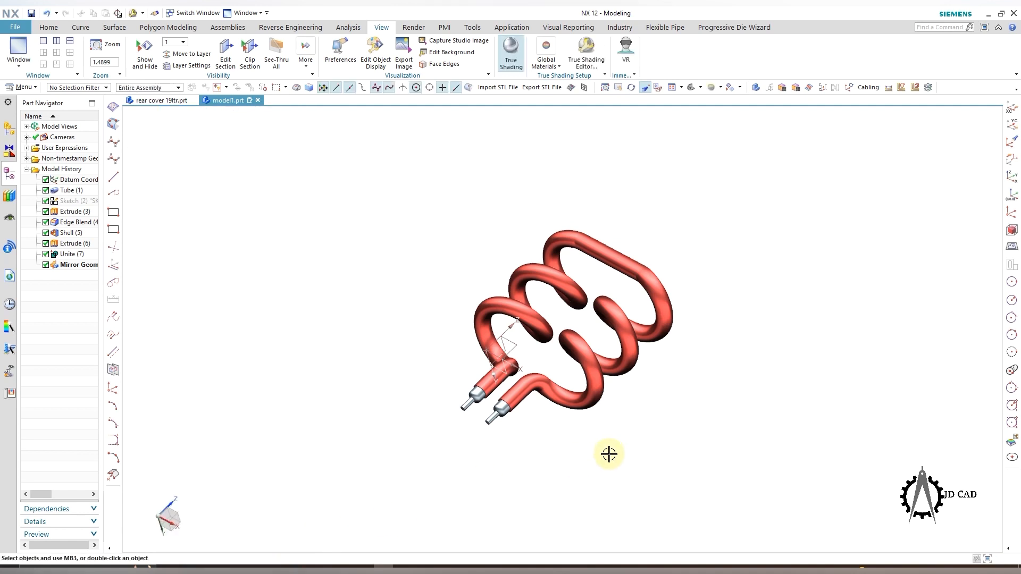
Step: Unite the original coil tube with its mirrored copy into one continuous body
mouse_move(608, 453)
middle_mouse_down()
mouse_move(648, 468)
mouse_move(734, 410)
mouse_move(707, 505)
mouse_move(660, 420)
mouse_move(638, 439)
mouse_move(650, 439)
mouse_move(632, 409)
middle_mouse_up()
scroll(660, 420, "up", 2)
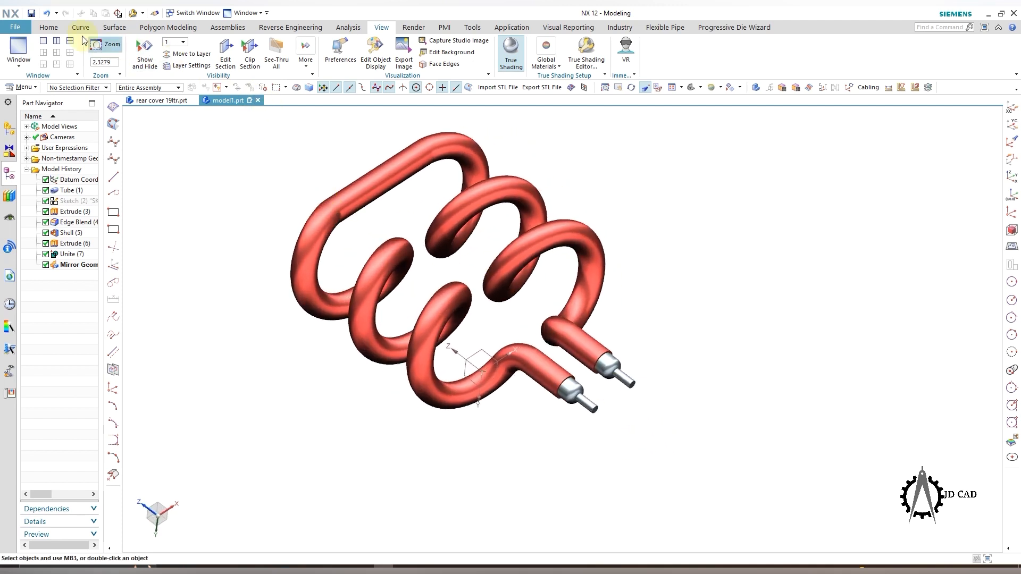
left_click(48, 28)
left_click(174, 54)
left_click(406, 159)
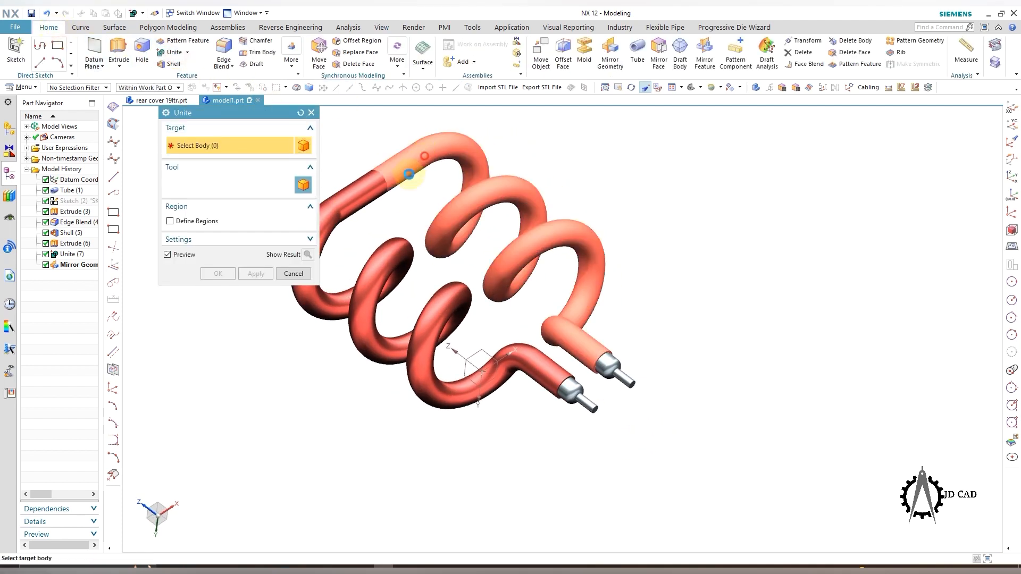
left_click(513, 194)
scroll(557, 292, "down", 2)
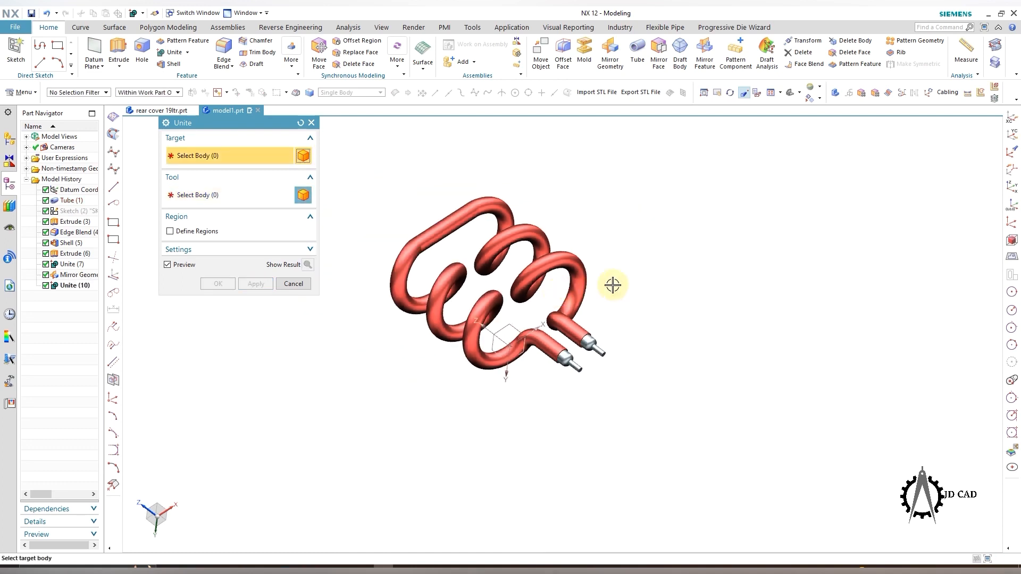
key("Escape")
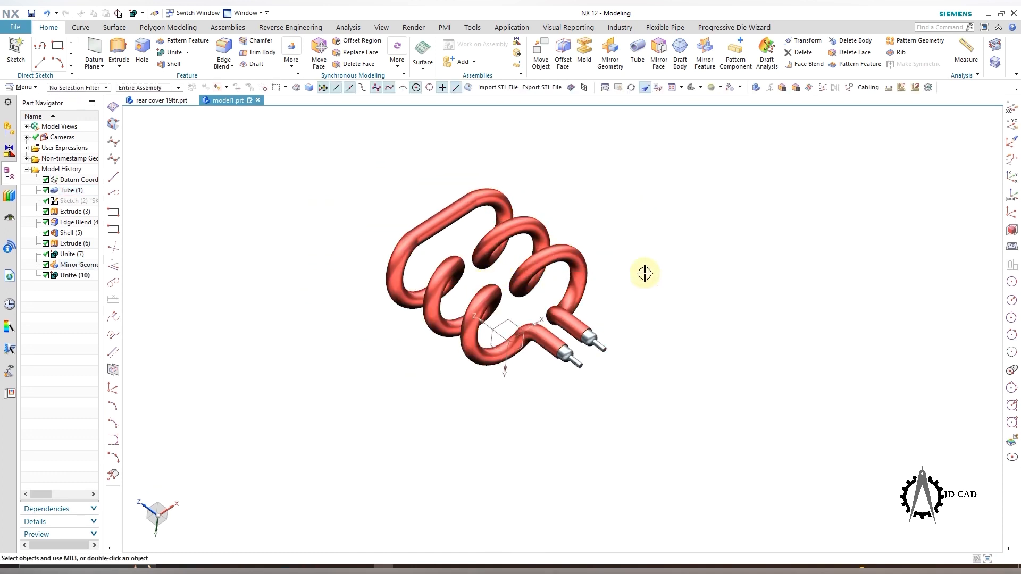